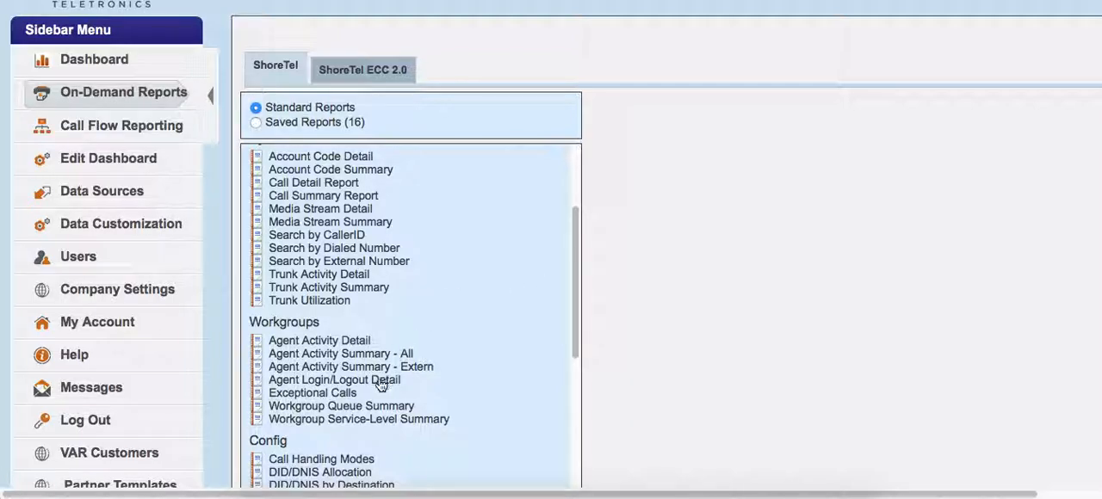
- Open the Workgroup Queue Summary report from the standard workgroup reports
click(367, 410)
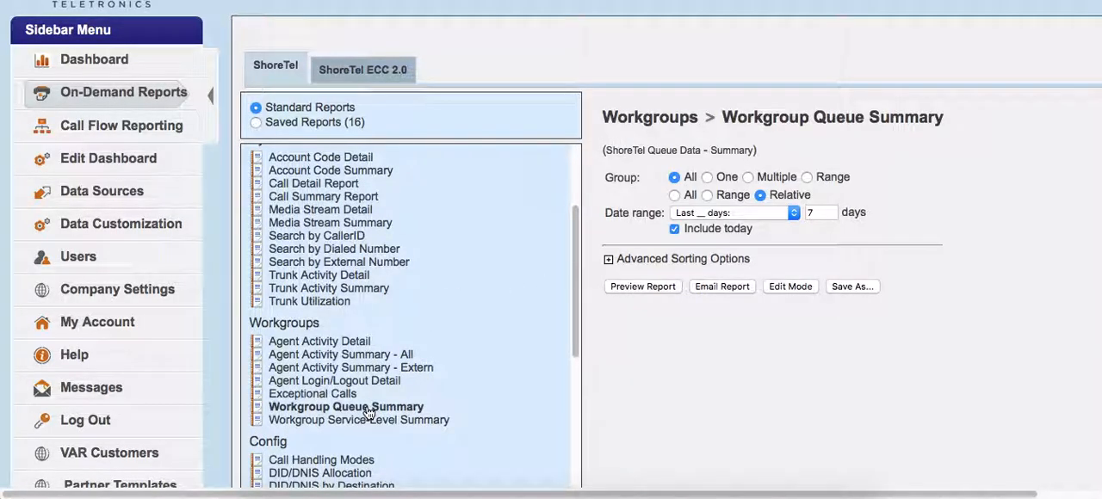
- Inspect the workgroups offered by the One and Multiple group filters, and return the group filter to All
click(706, 178)
click(725, 196)
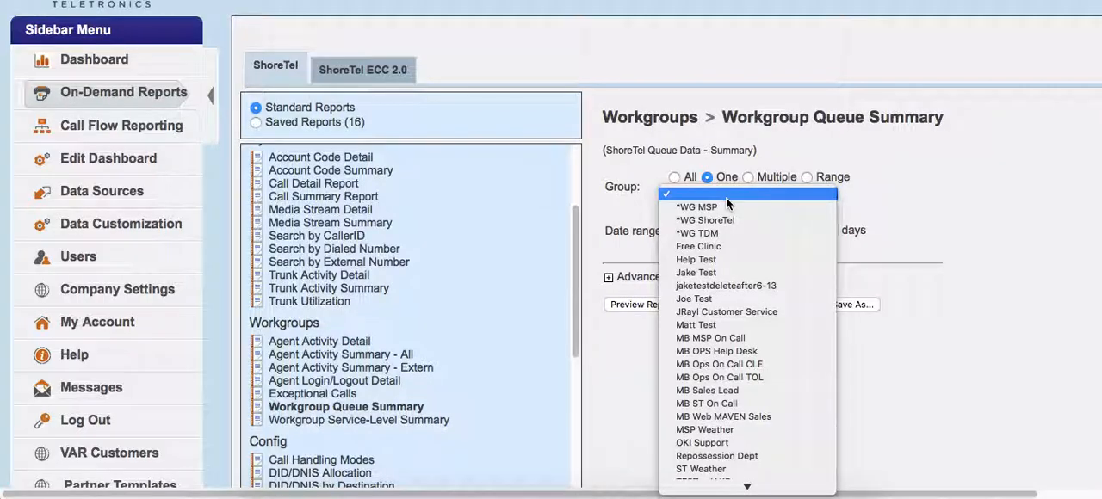
click(944, 191)
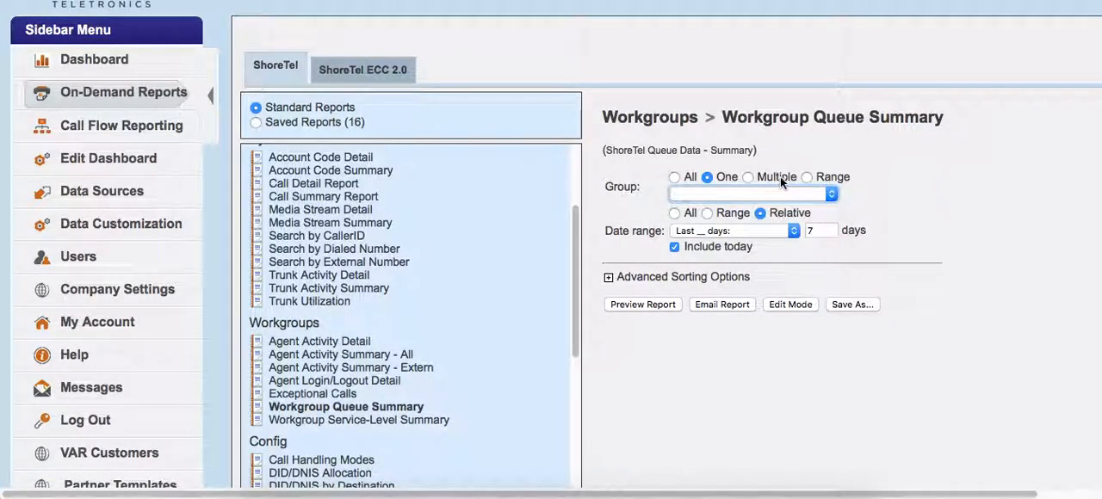
click(748, 177)
click(746, 192)
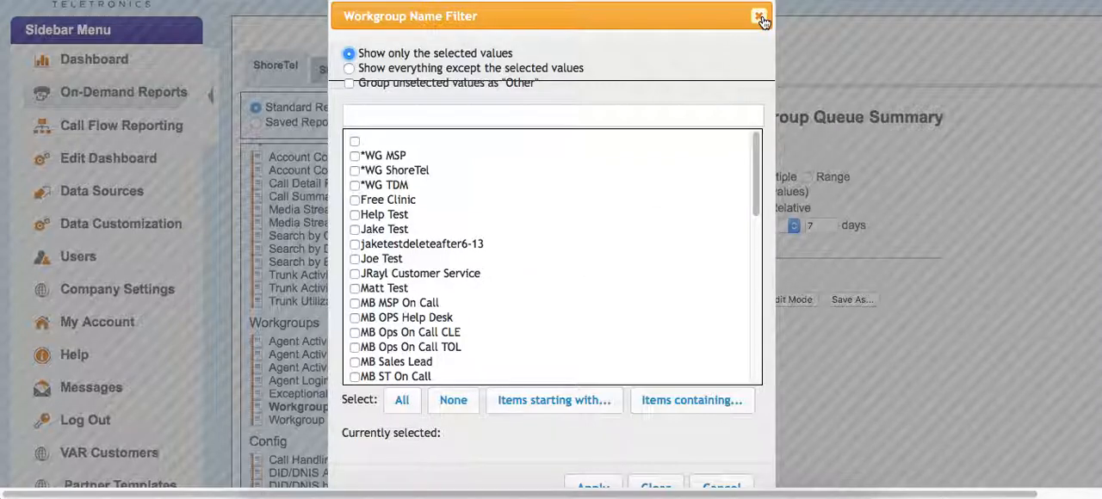
click(759, 17)
click(675, 179)
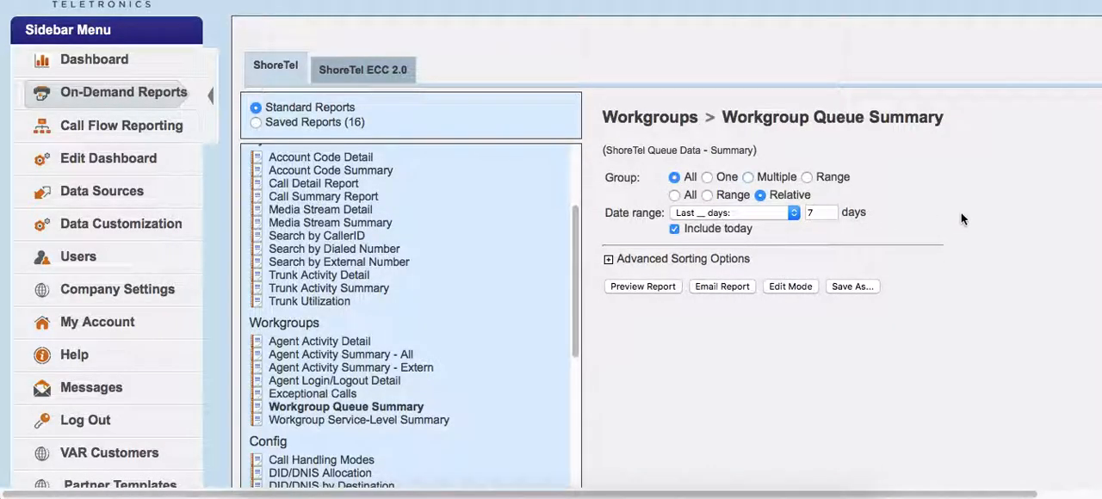
- Switch the Workgroup Queue Summary report to edit mode to show its dimensions, rows, columns and values
scroll(815, 200, down, 1)
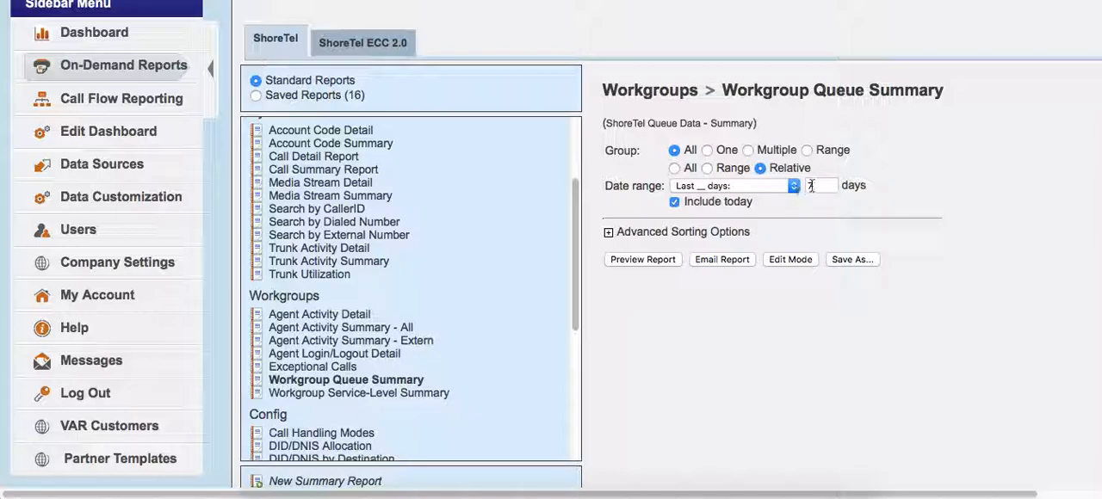
scroll(918, 238, down, 2)
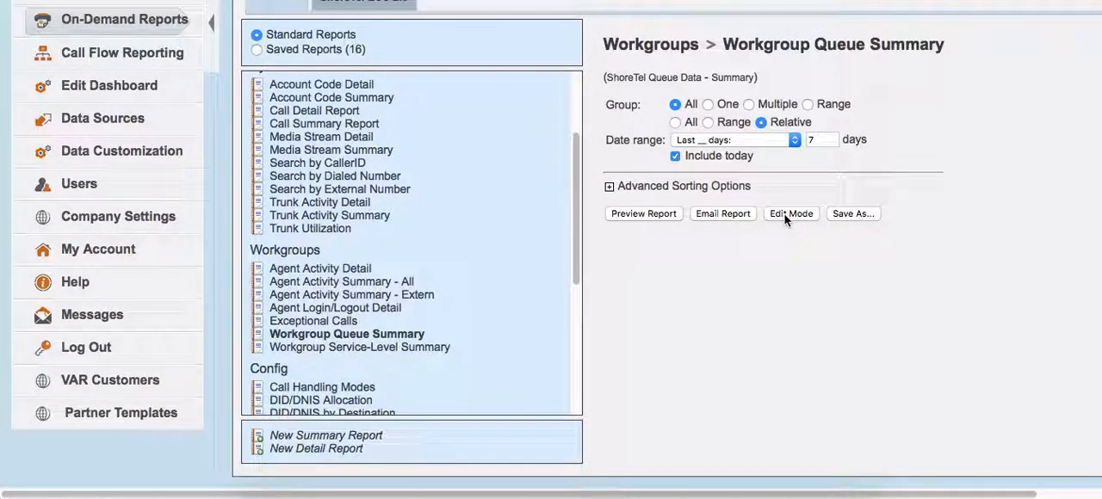
click(790, 214)
scroll(976, 257, down, 5)
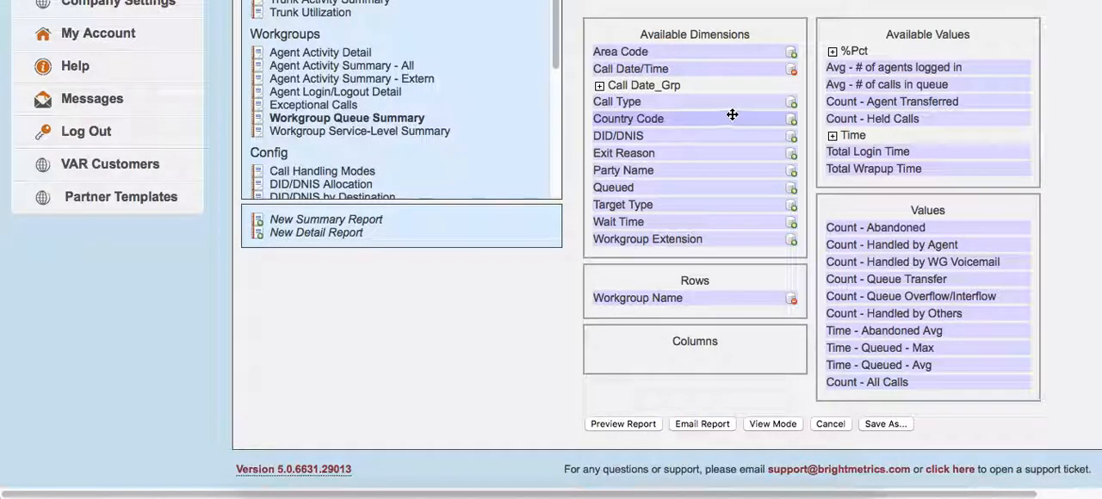
scroll(726, 114, up, 1)
scroll(866, 229, down, 1)
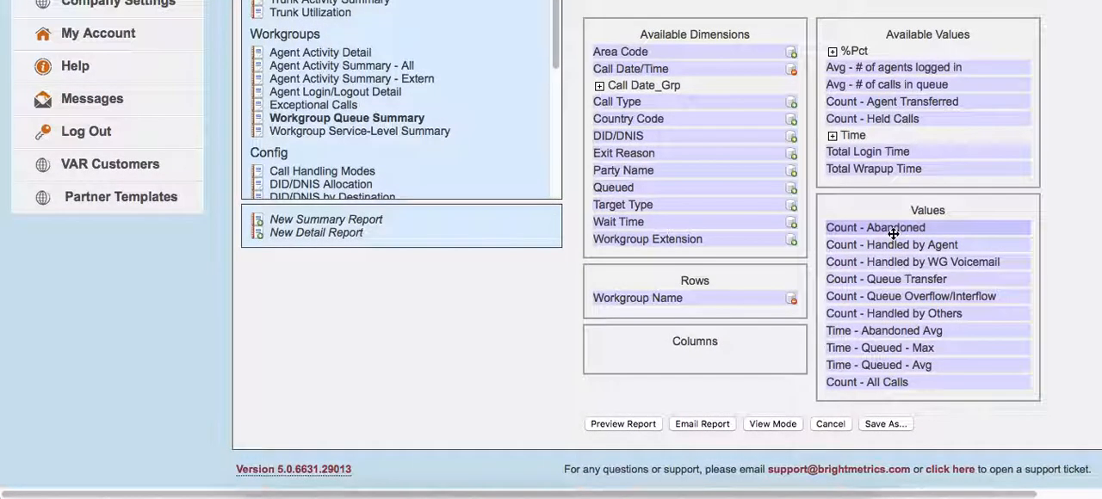
- Remove every field from the report's values except Count - All Calls, and preview the report
drag(892, 230, 915, 147)
drag(913, 263, 918, 215)
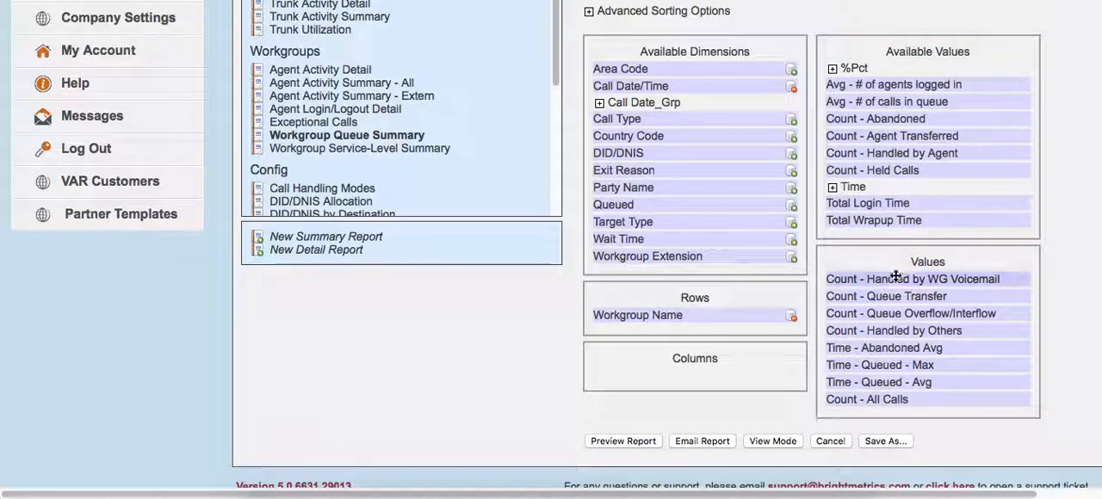
drag(895, 279, 904, 172)
drag(913, 296, 903, 207)
drag(886, 312, 895, 168)
drag(891, 347, 899, 280)
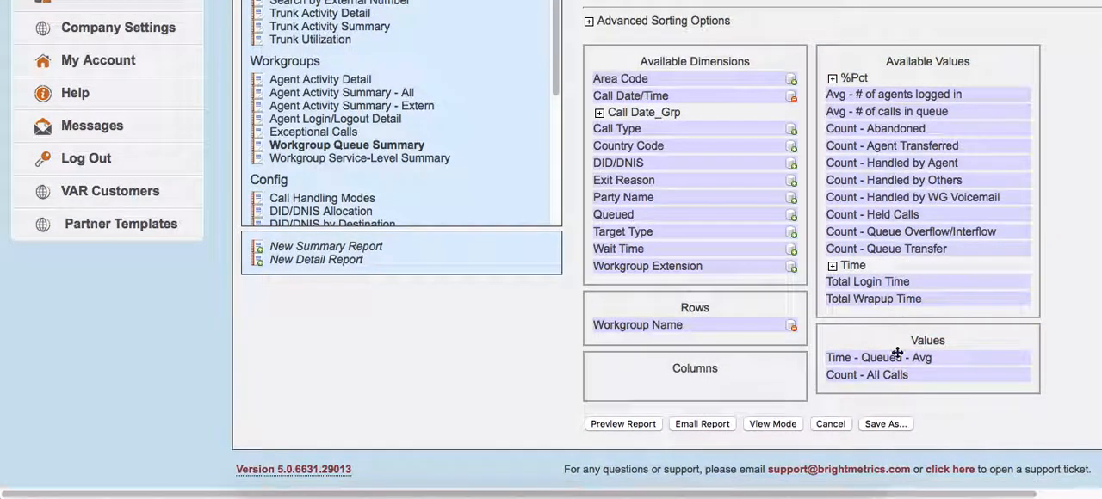
drag(904, 359, 896, 276)
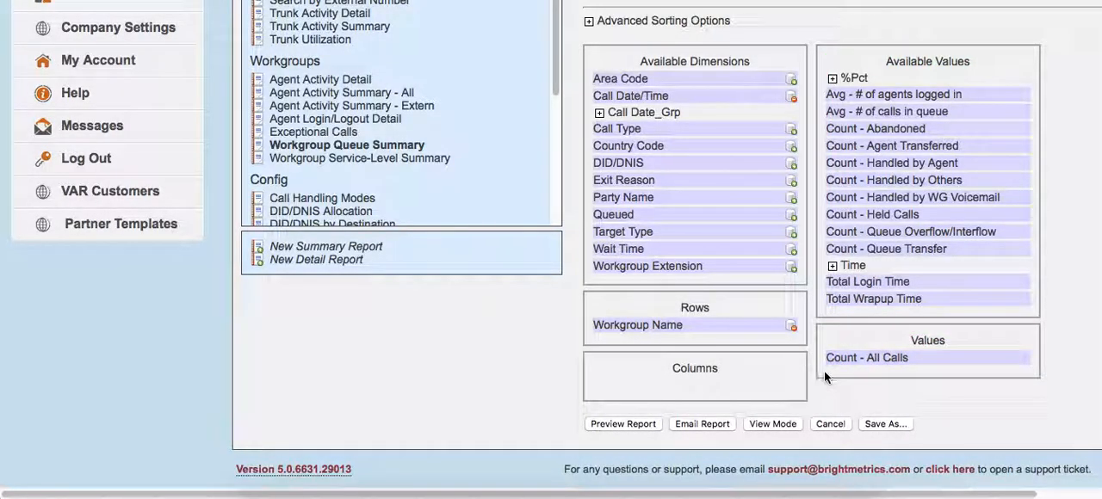
click(624, 423)
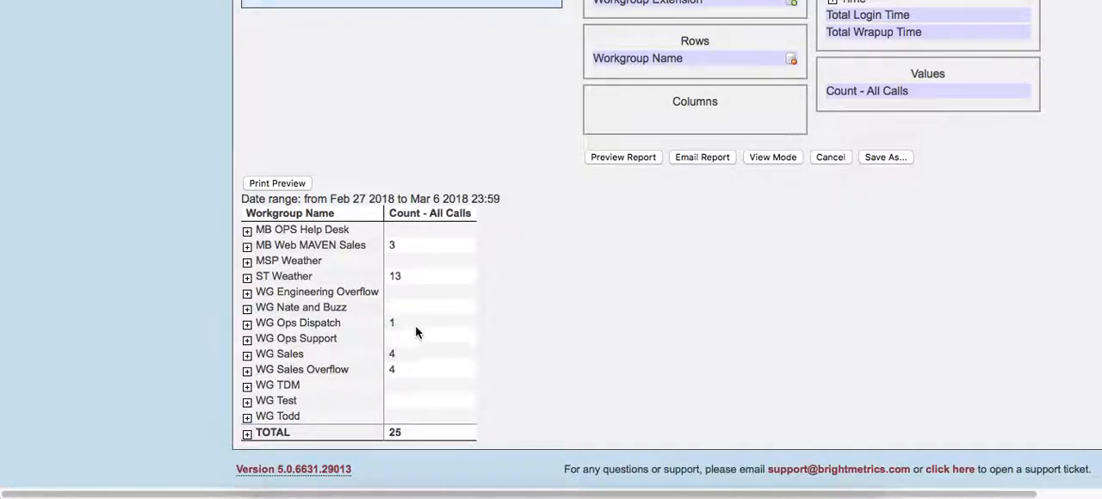
- Examine the previewed call counts per workgroup and the available dimensions and values for breaking them down
scroll(512, 298, up, 1)
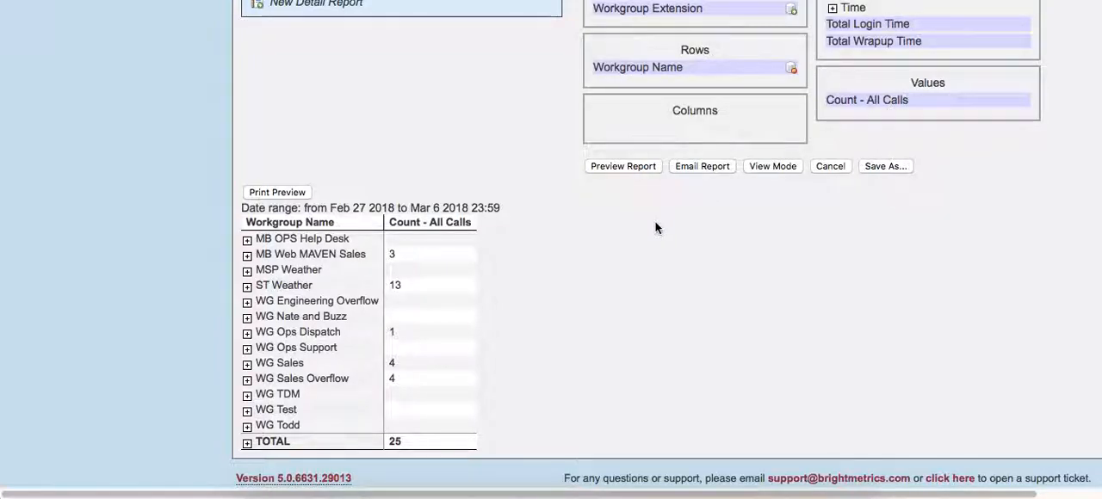
scroll(585, 278, up, 10)
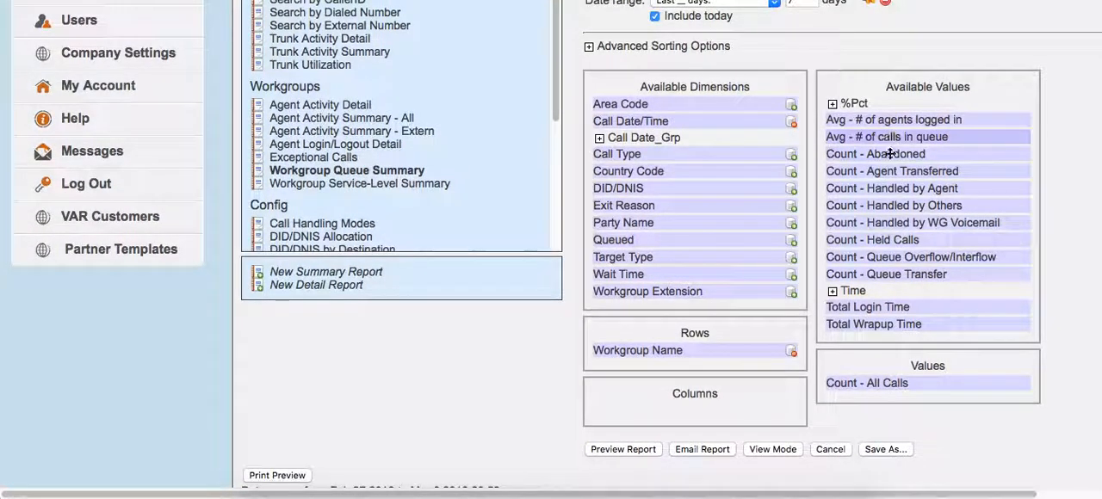
scroll(927, 176, down, 2)
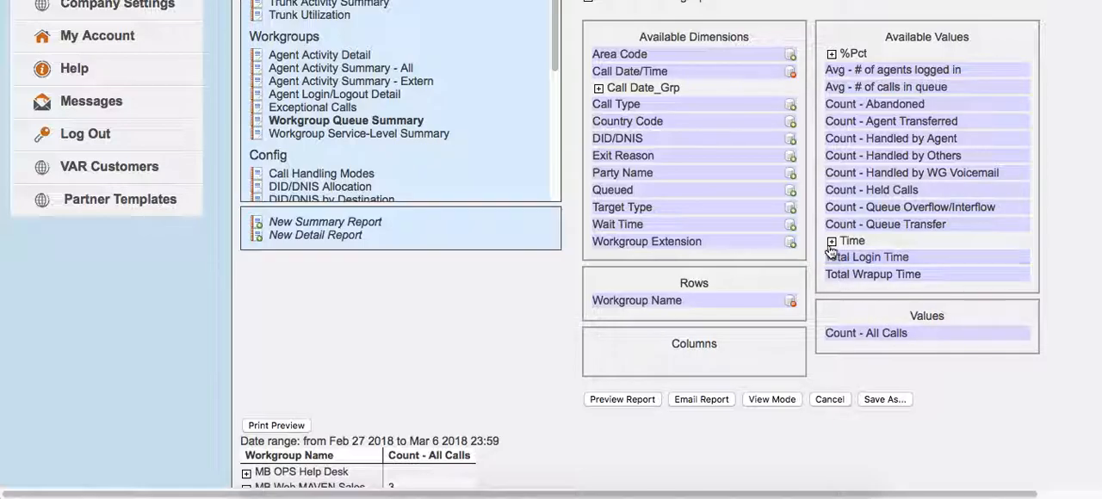
scroll(509, 267, down, 10)
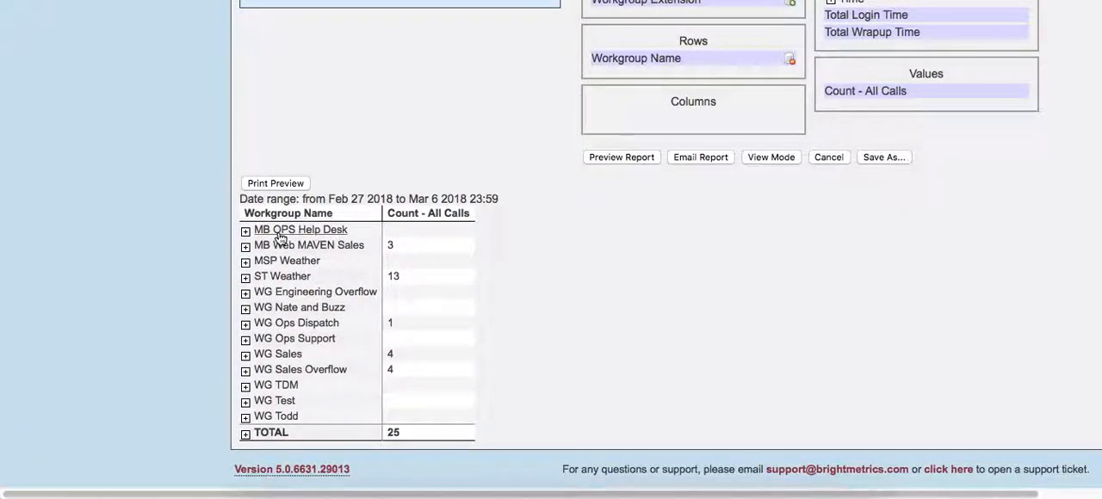
scroll(479, 229, up, 3)
scroll(487, 234, up, 8)
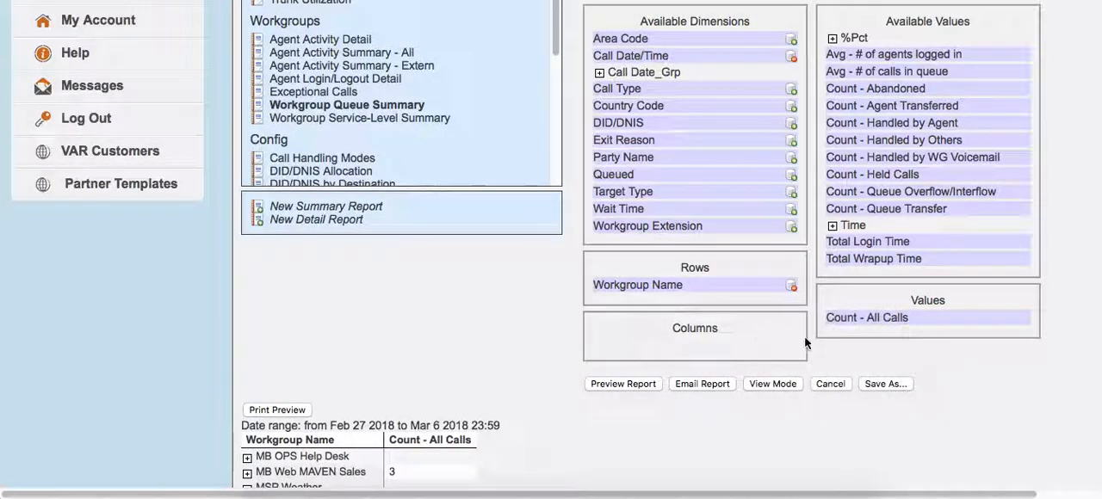
scroll(706, 258, up, 2)
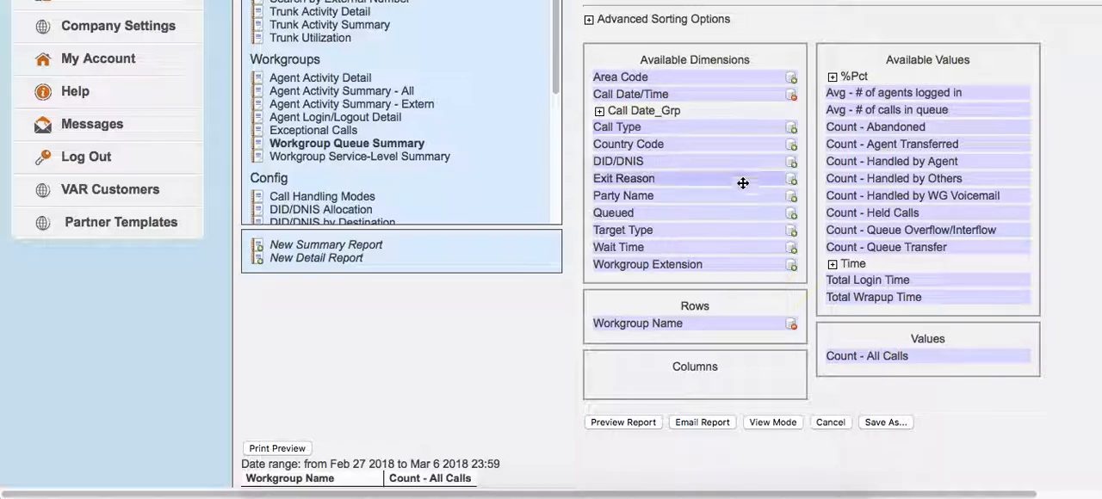
scroll(715, 180, down, 1)
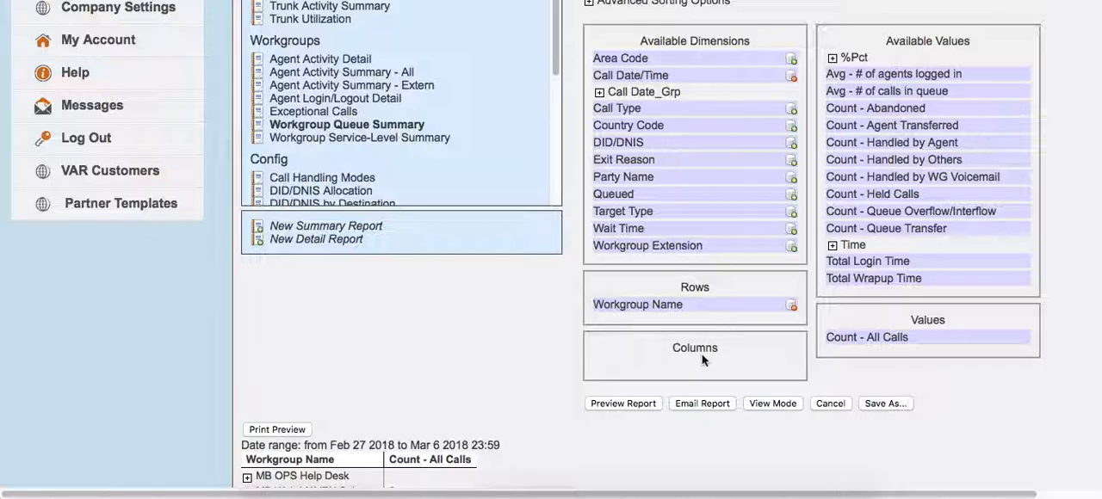
scroll(502, 357, down, 3)
scroll(502, 353, up, 3)
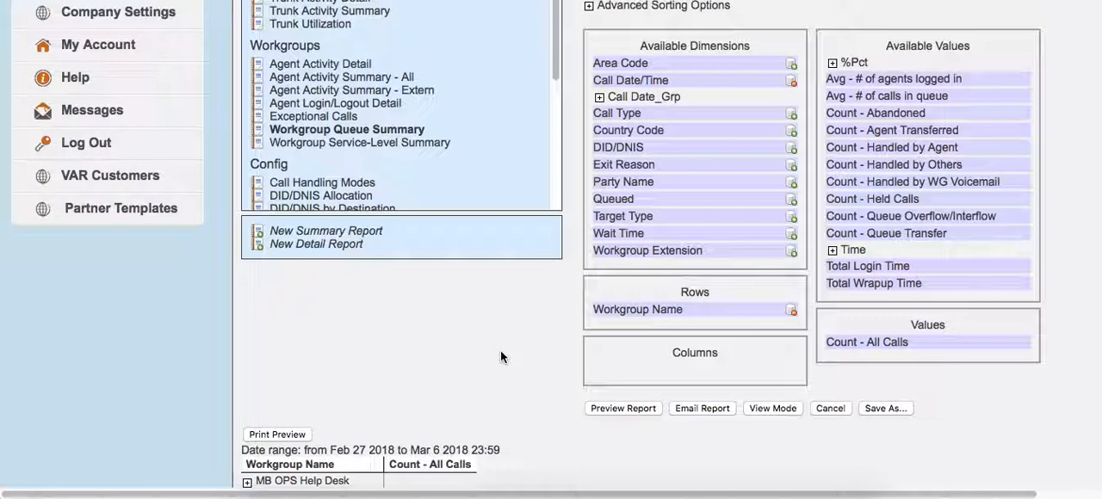
- Add Call Date_Grp - Weekday to the report rows below Workgroup Name, and preview the report
click(599, 97)
scroll(517, 262, down, 1)
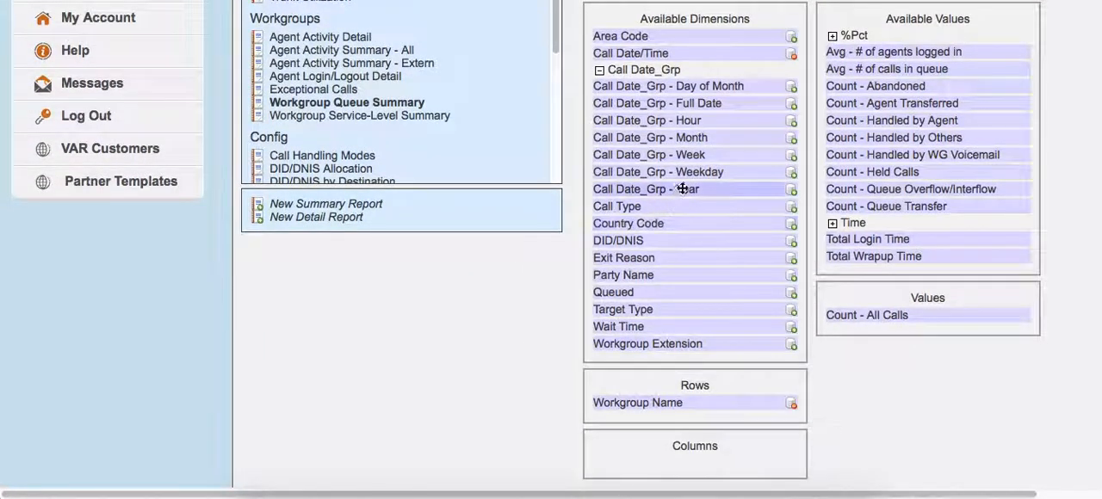
scroll(631, 177, down, 3)
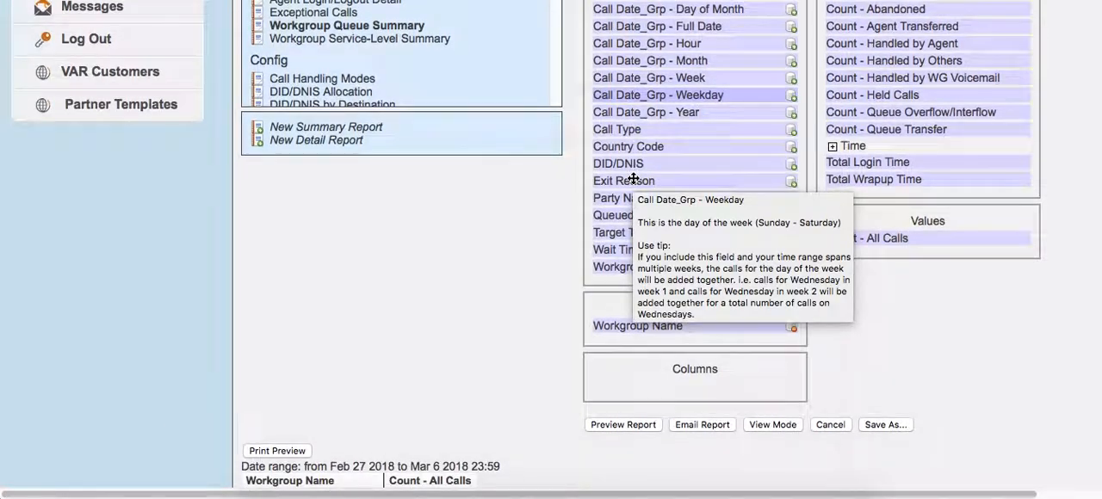
drag(631, 98, 647, 330)
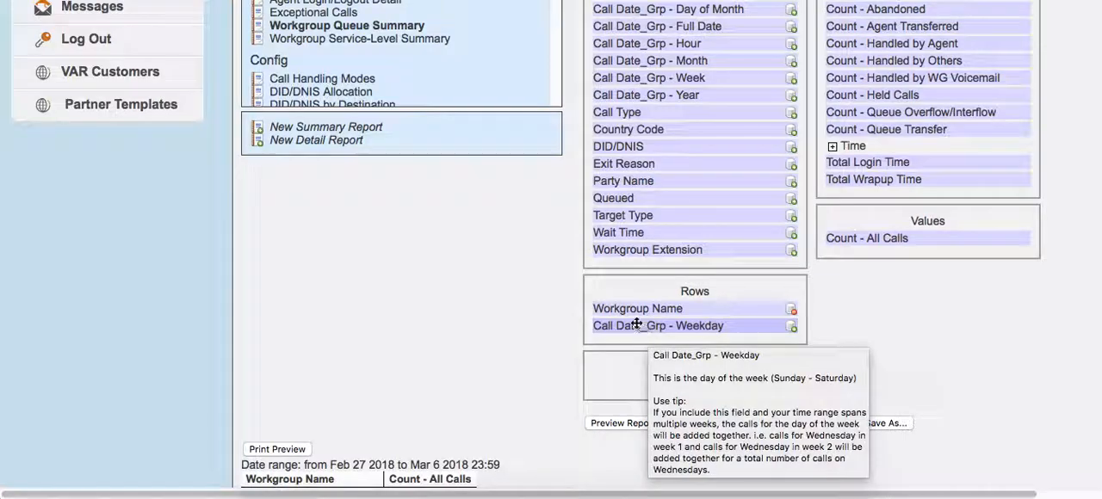
scroll(494, 310, down, 4)
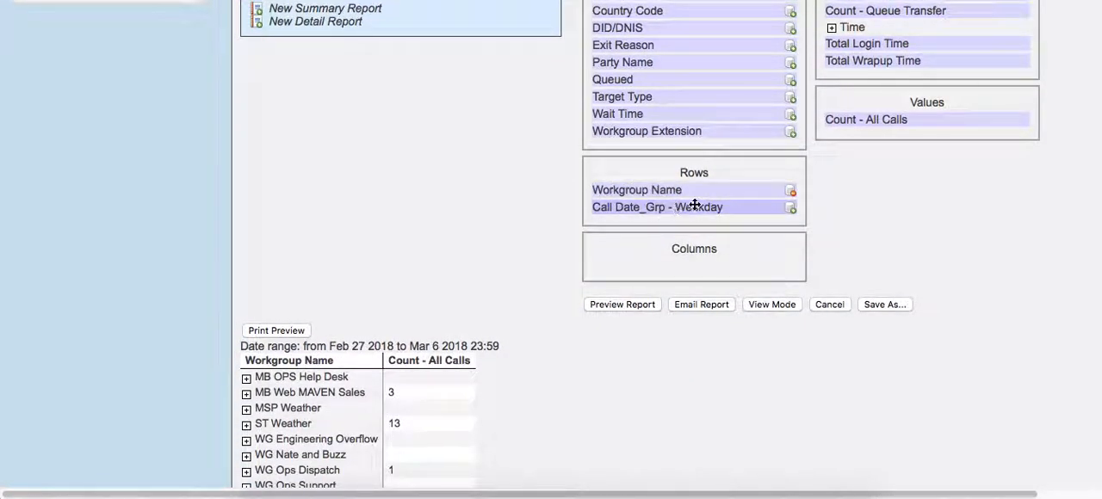
scroll(536, 295, down, 3)
scroll(536, 295, down, 2)
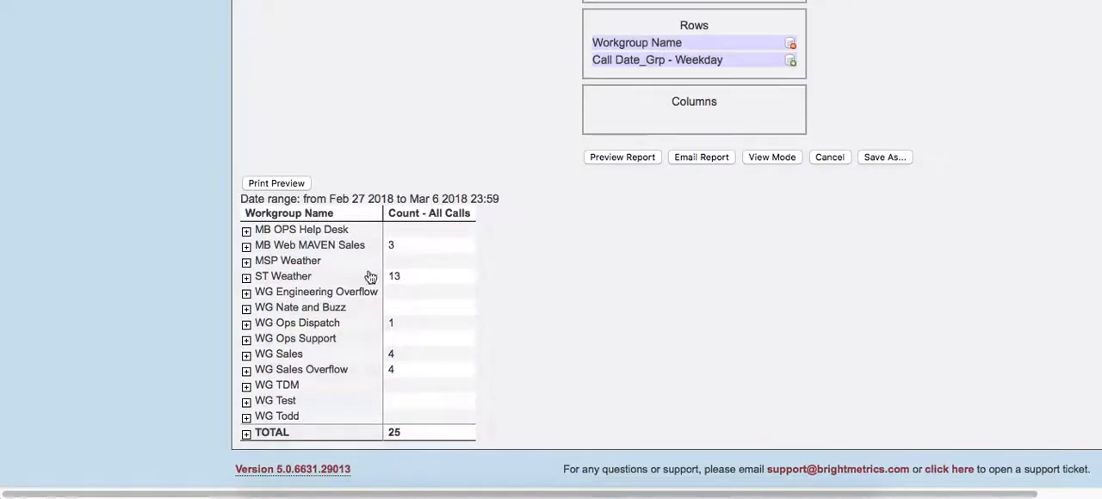
click(624, 157)
- Examine the previewed call counts broken down by weekday within each workgroup, and the row fields behind them
scroll(592, 162, down, 3)
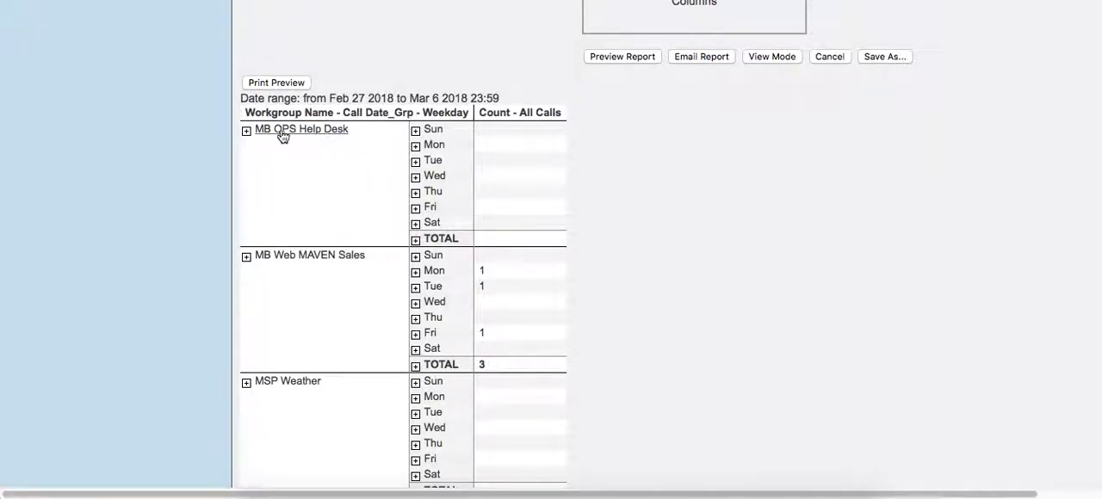
scroll(279, 235, down, 15)
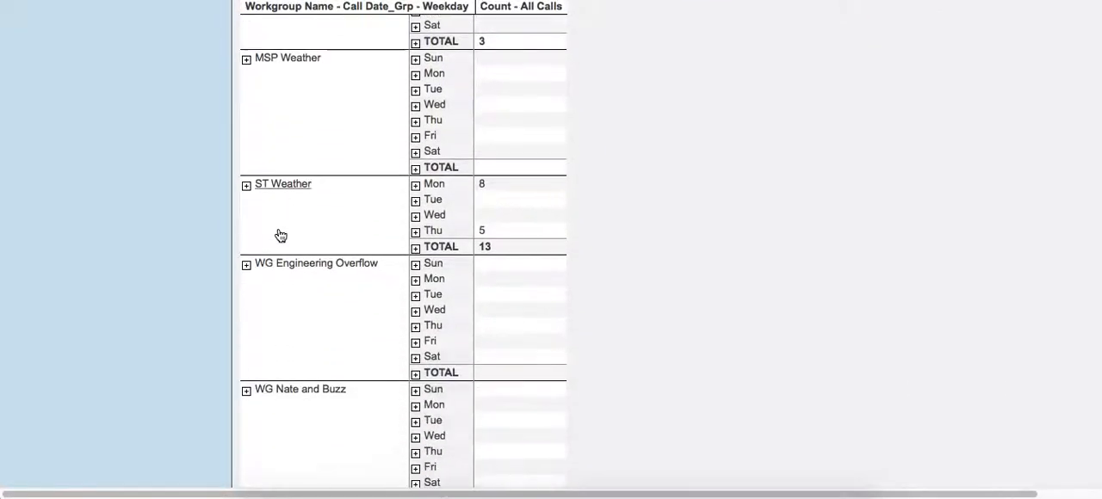
scroll(281, 235, up, 13)
scroll(283, 237, up, 3)
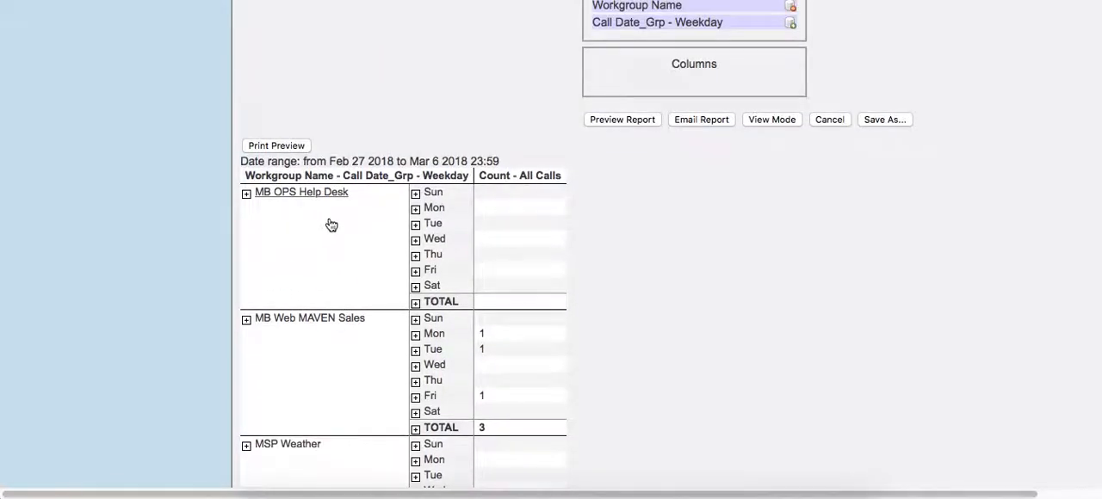
scroll(411, 249, down, 2)
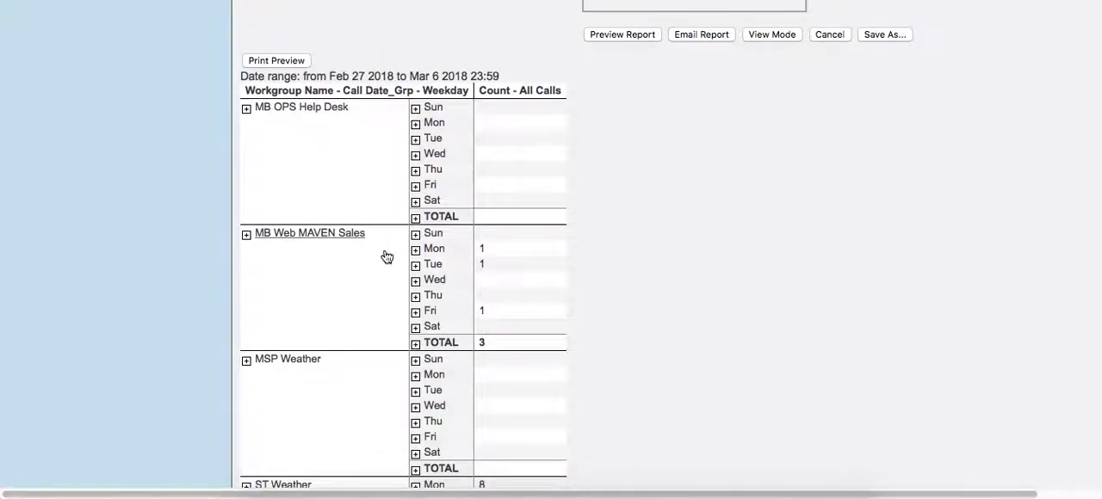
scroll(432, 258, down, 1)
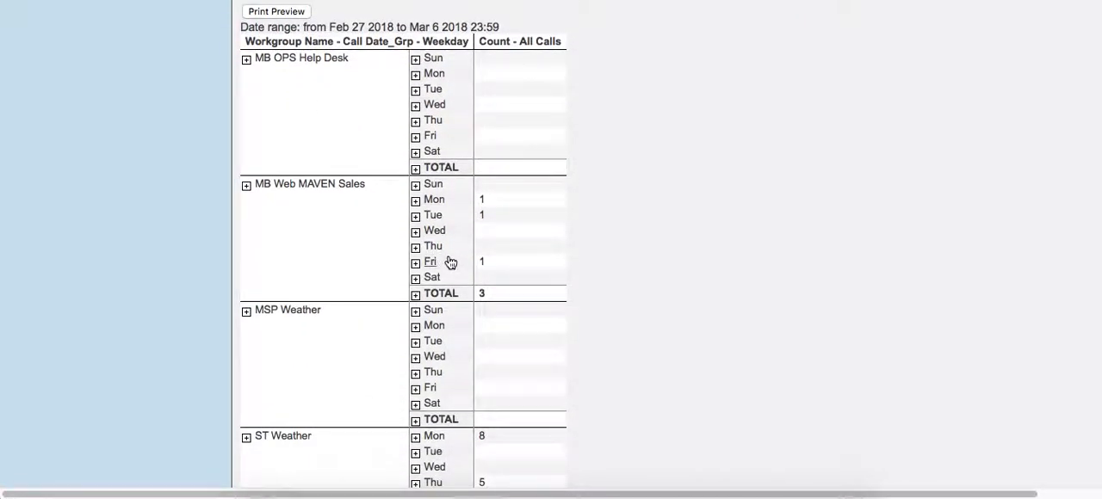
scroll(450, 260, down, 4)
scroll(449, 258, down, 5)
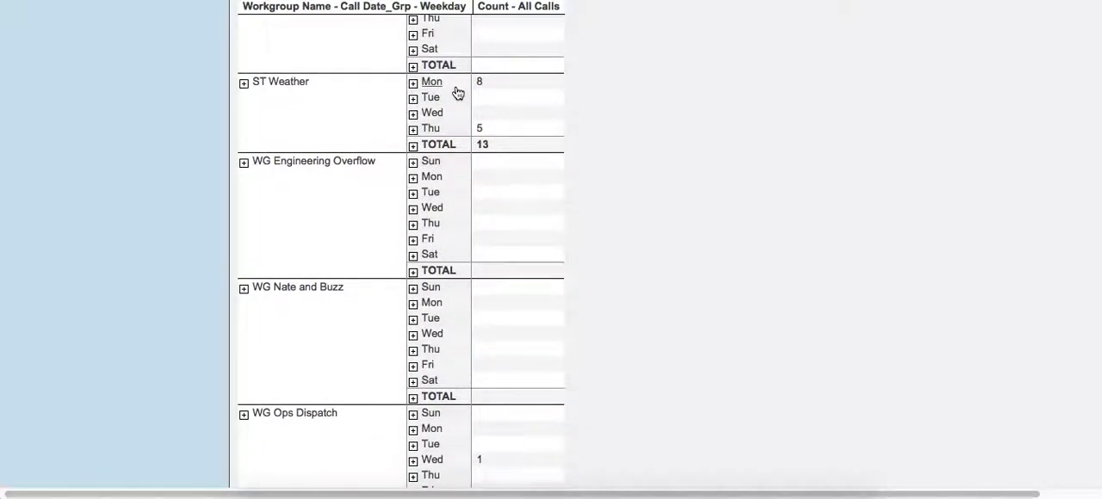
scroll(528, 144, up, 1)
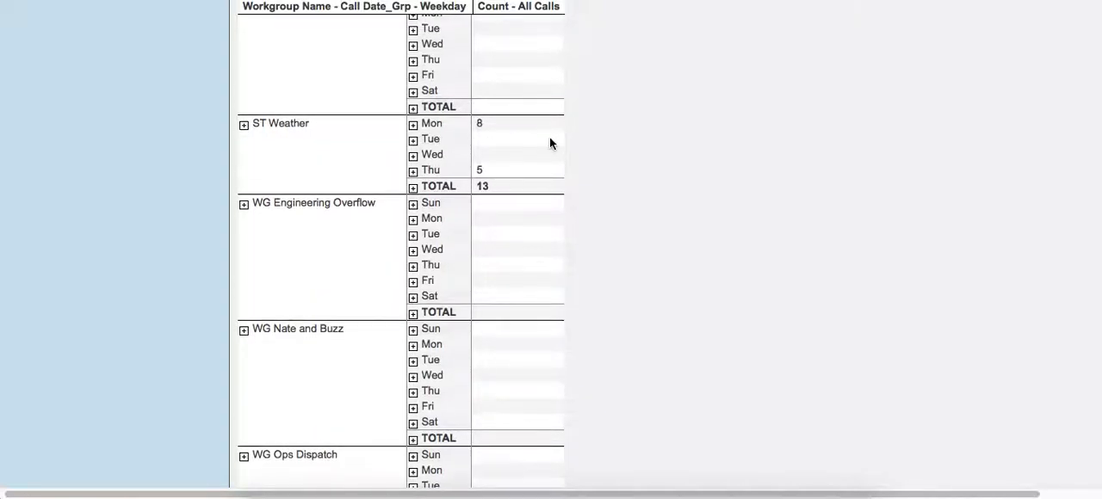
scroll(665, 106, up, 15)
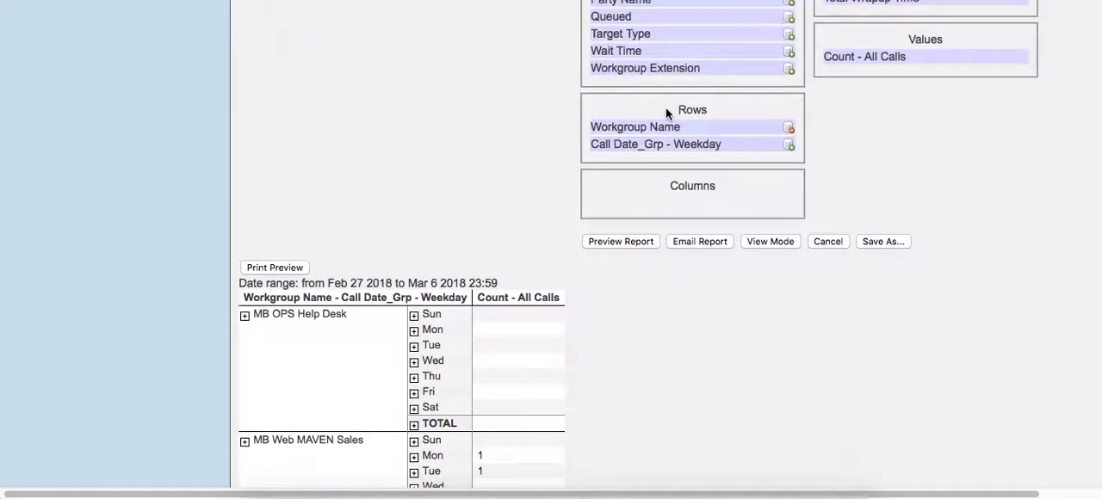
scroll(585, 183, down, 1)
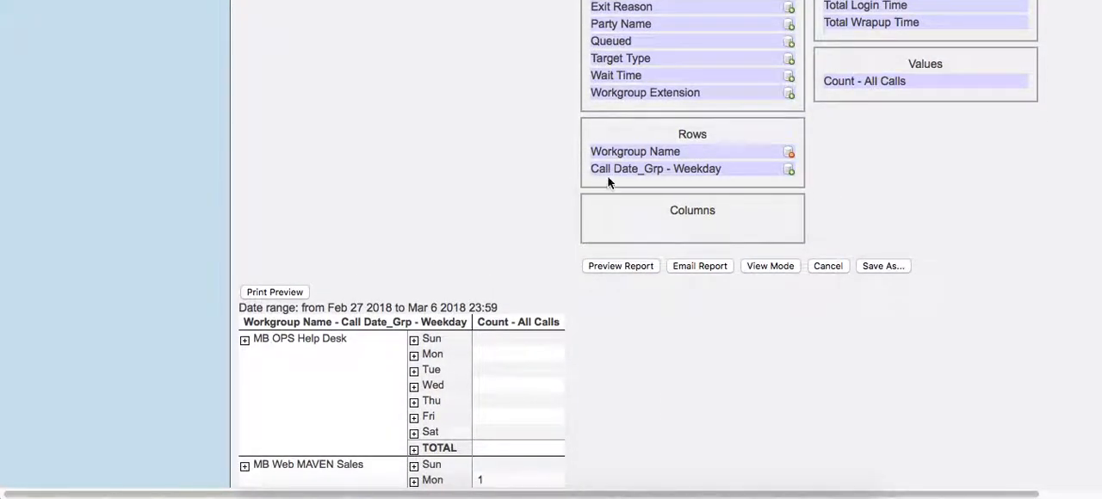
- Move Call Date_Grp - Weekday from the report's rows to its columns, and preview the report
scroll(438, 249, down, 1)
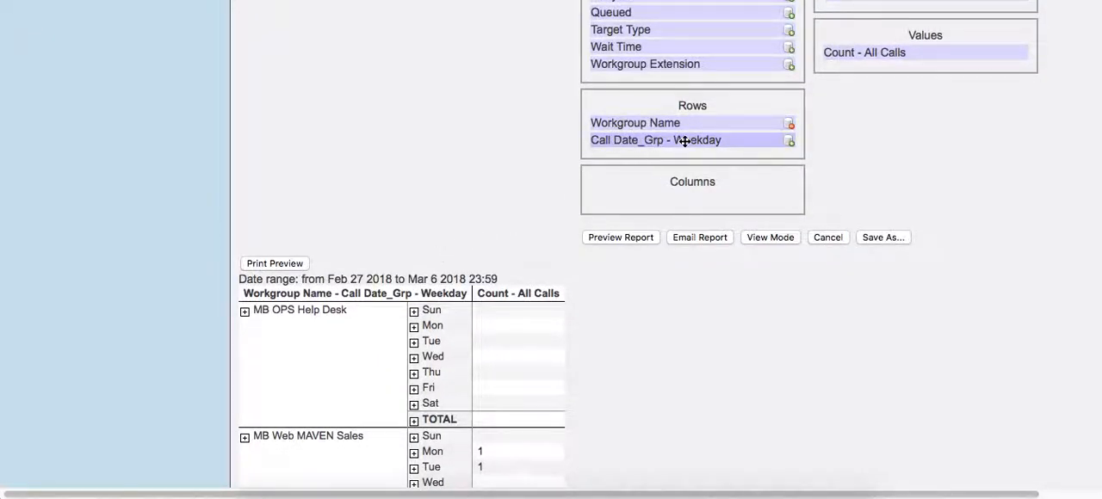
drag(685, 142, 688, 188)
scroll(548, 227, down, 2)
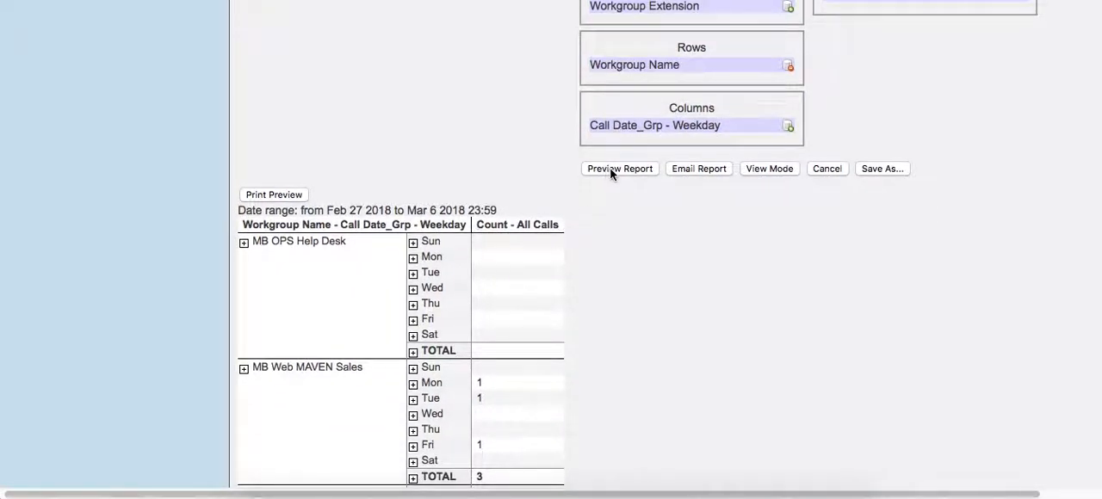
click(612, 170)
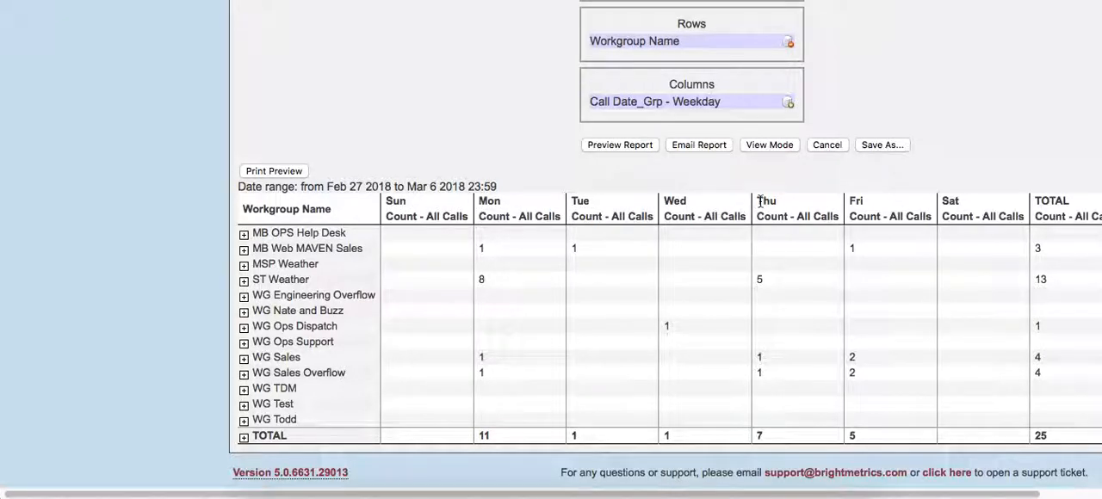
scroll(913, 205, right, 3)
scroll(913, 204, up, 2)
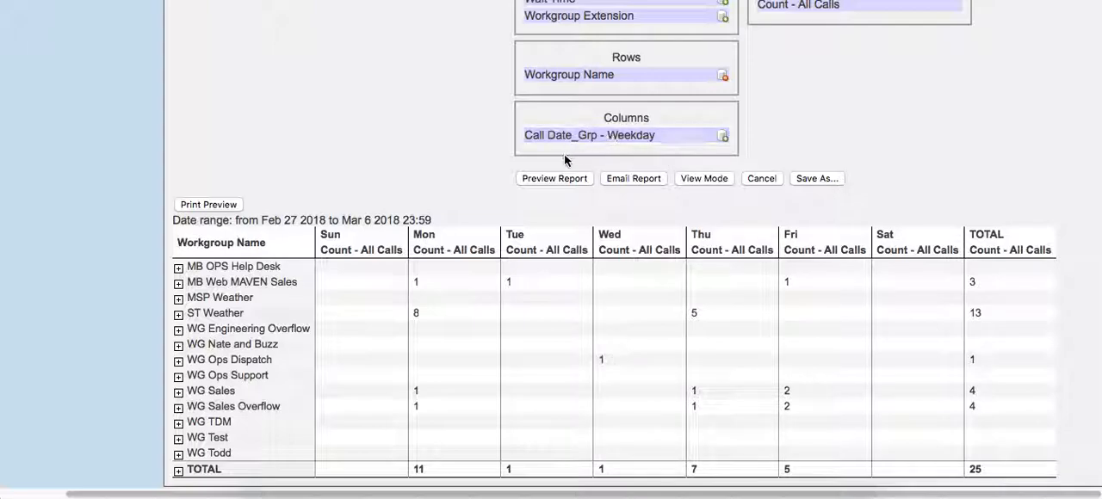
- Move Call Date_Grp - Weekday from the columns back to the rows below Workgroup Name, and preview the report
drag(593, 139, 598, 90)
scroll(598, 90, left, 1)
scroll(598, 89, up, 1)
drag(606, 135, 602, 107)
click(557, 194)
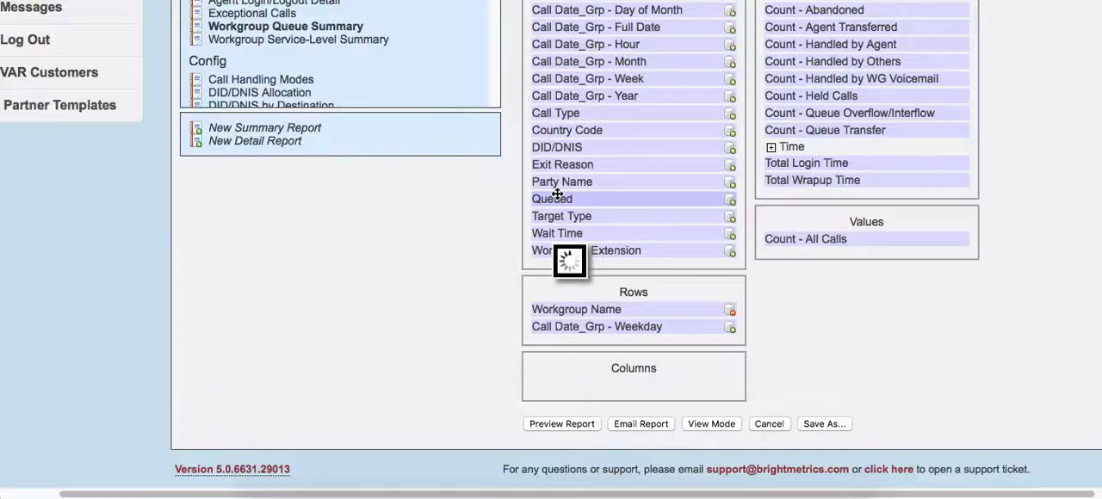
scroll(564, 227, down, 1)
scroll(565, 229, up, 3)
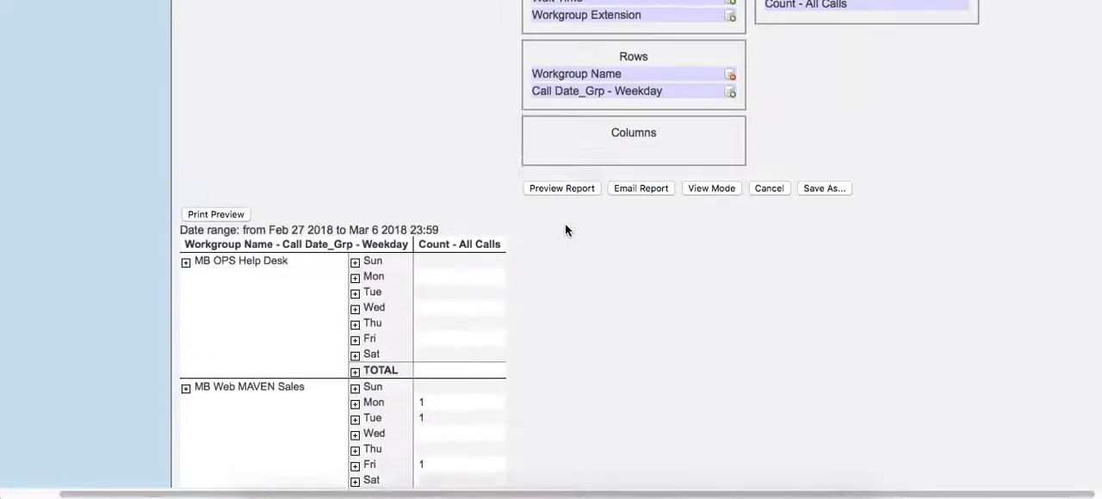
- Add the Queued dimension to the report's rows below Call Date_Grp - Weekday, and preview the report
scroll(796, 167, up, 4)
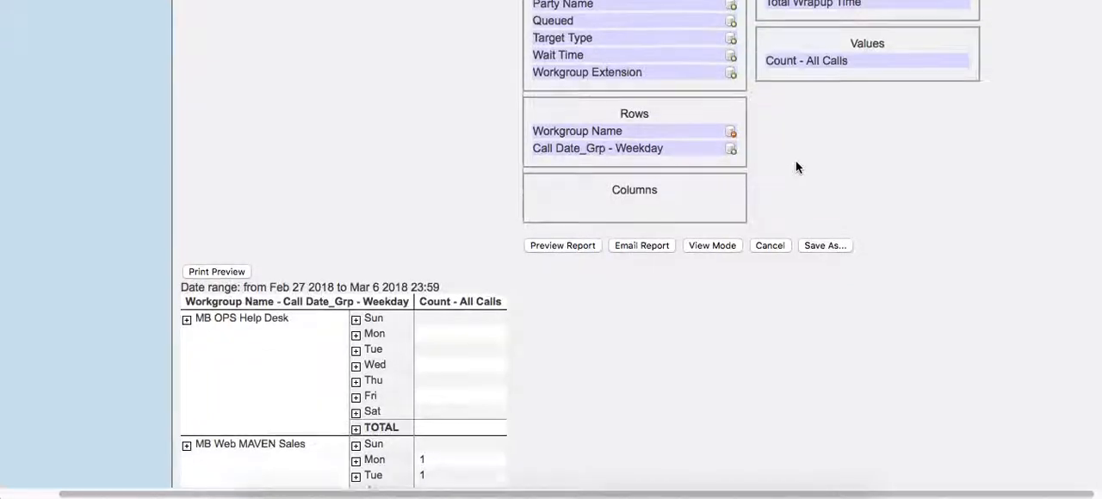
scroll(796, 161, up, 4)
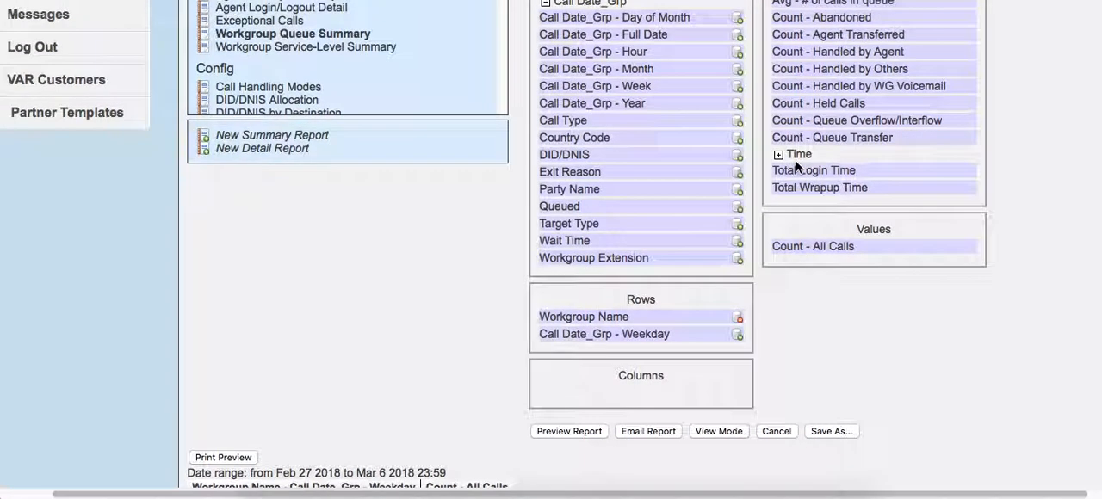
scroll(503, 274, down, 4)
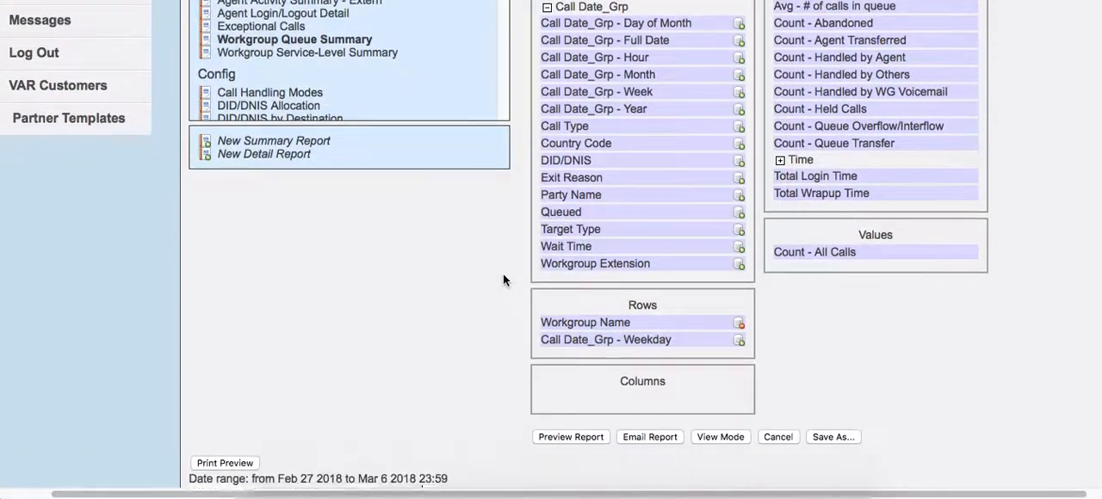
scroll(503, 263, up, 2)
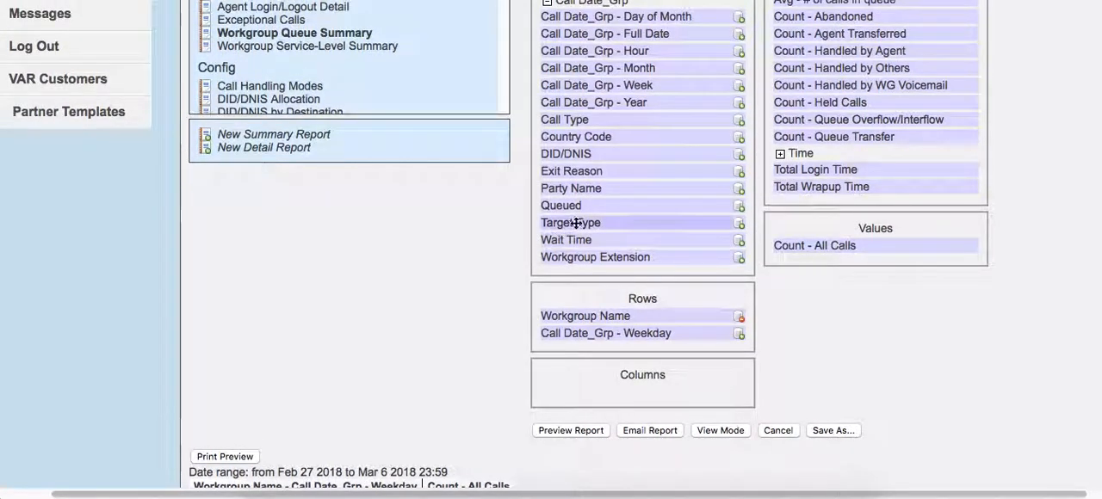
scroll(469, 234, down, 2)
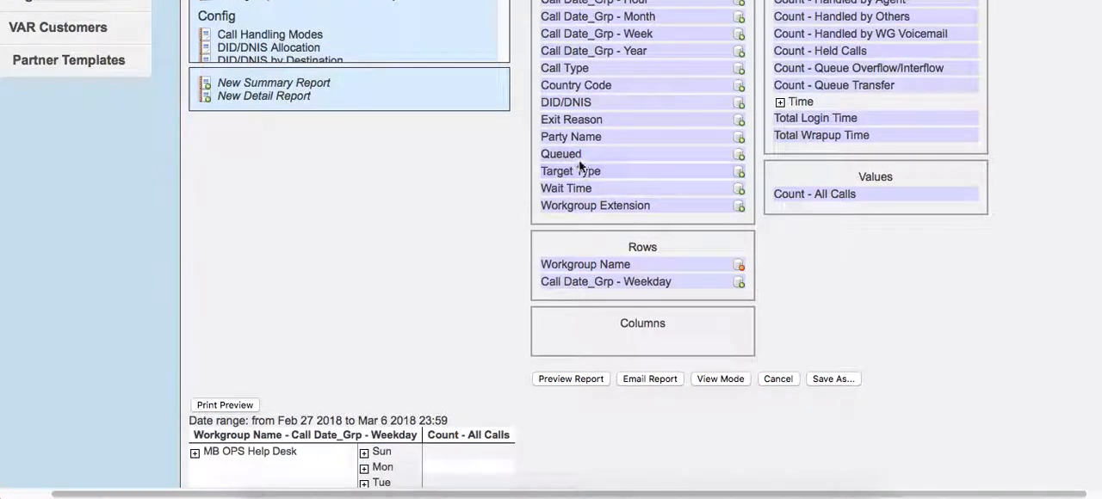
drag(576, 154, 589, 286)
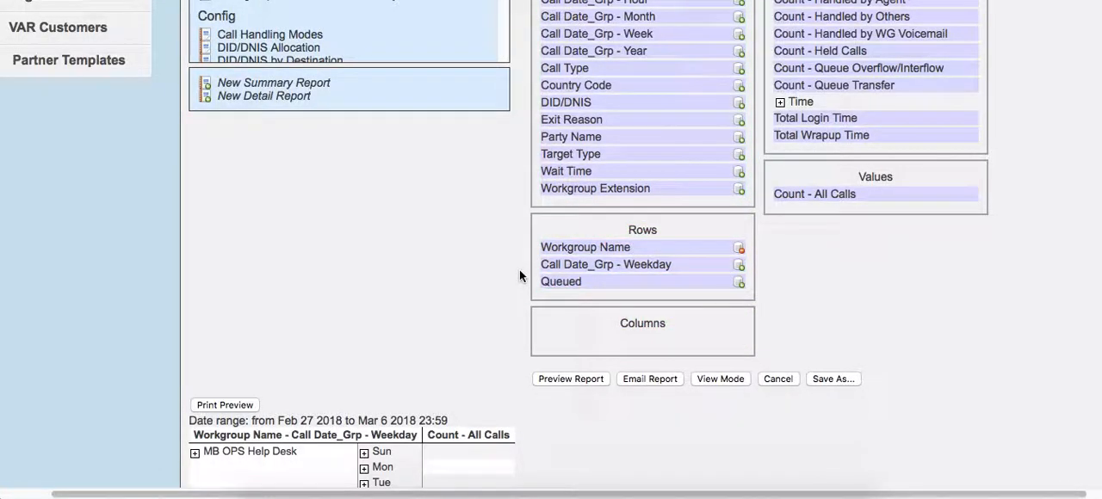
scroll(519, 275, down, 8)
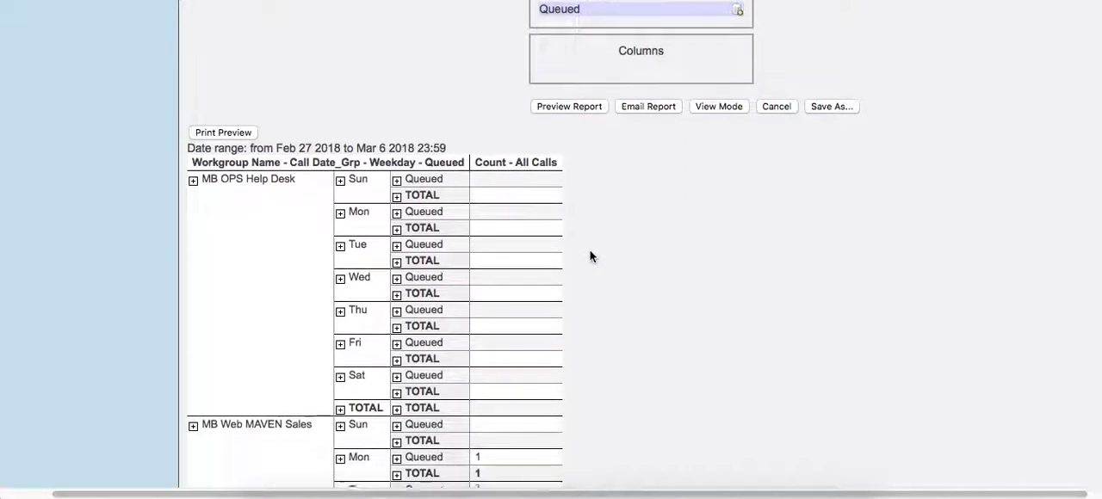
- Review the breakdown by queued status, move Queued from the rows to the columns, and preview the report
scroll(591, 257, down, 3)
scroll(591, 255, up, 1)
scroll(589, 255, down, 1)
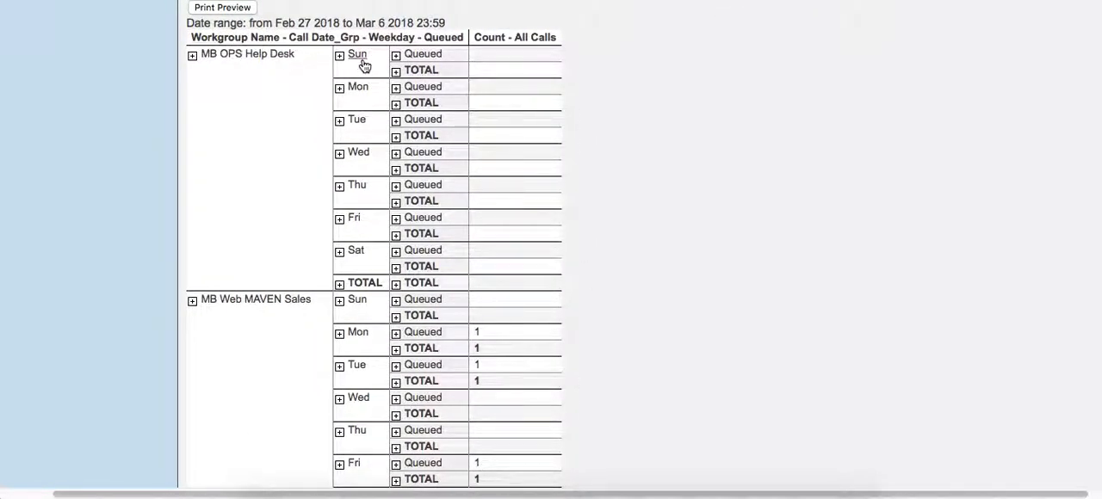
scroll(435, 77, down, 9)
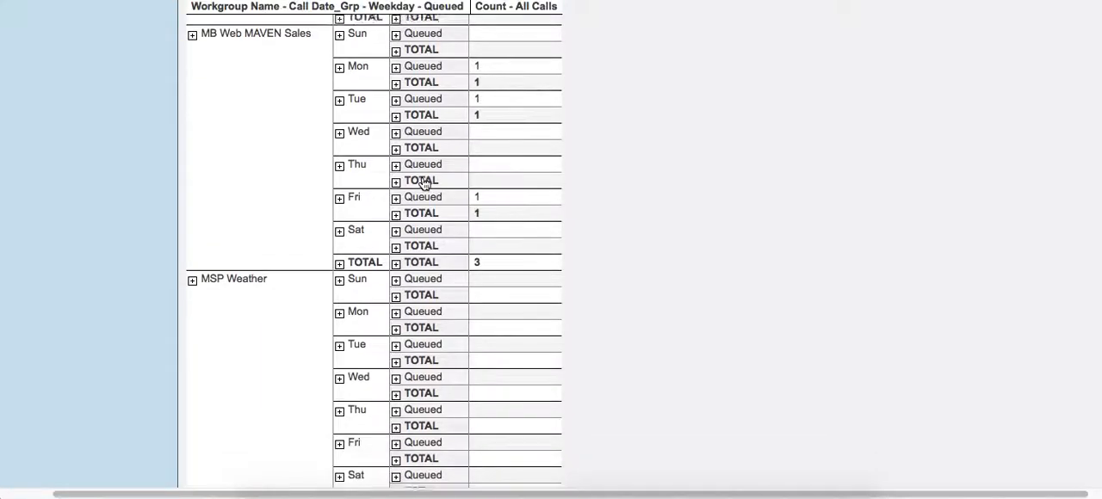
scroll(423, 183, down, 3)
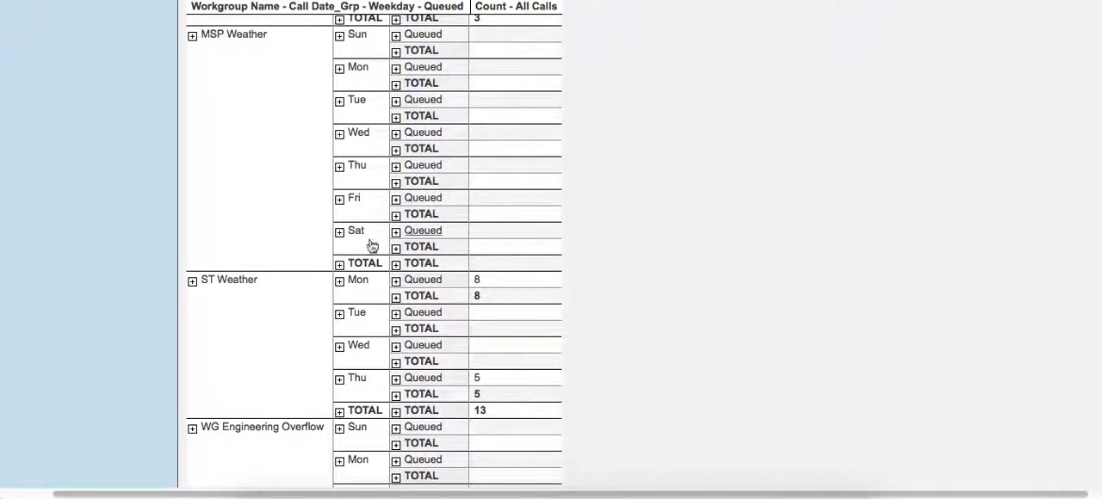
scroll(484, 282, up, 17)
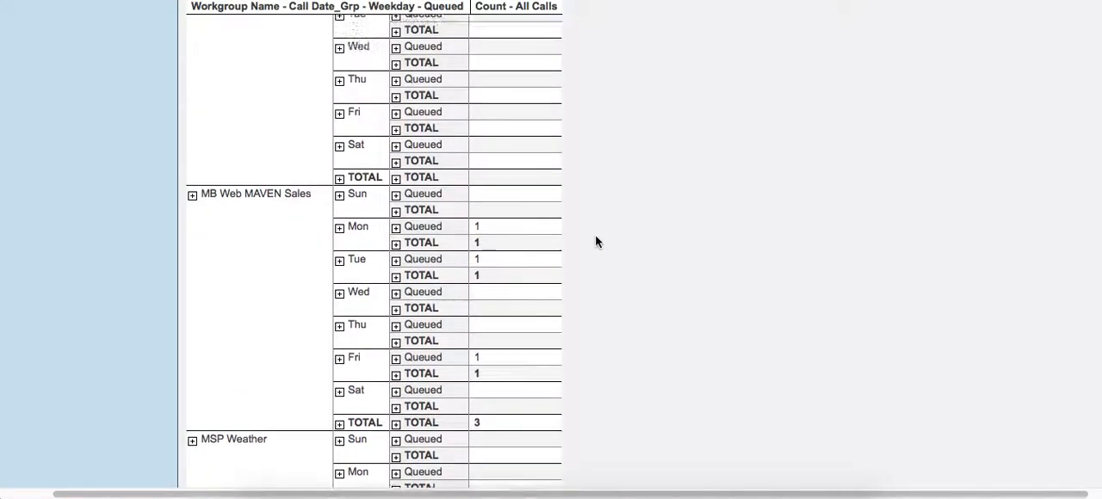
scroll(597, 242, up, 3)
drag(544, 174, 569, 219)
click(570, 259)
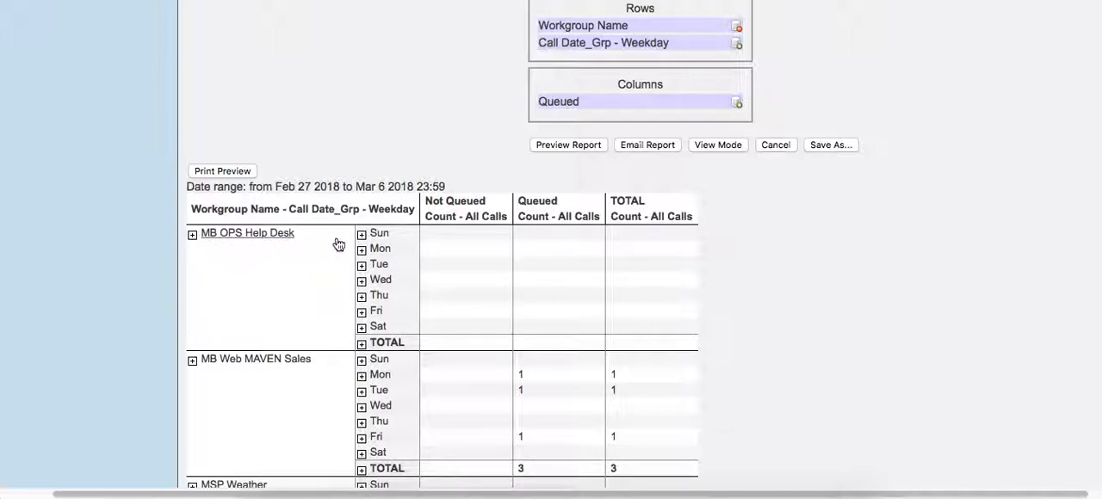
- Remove Queued from the report's columns by returning it to the available dimensions, and preview the report
scroll(377, 246, down, 1)
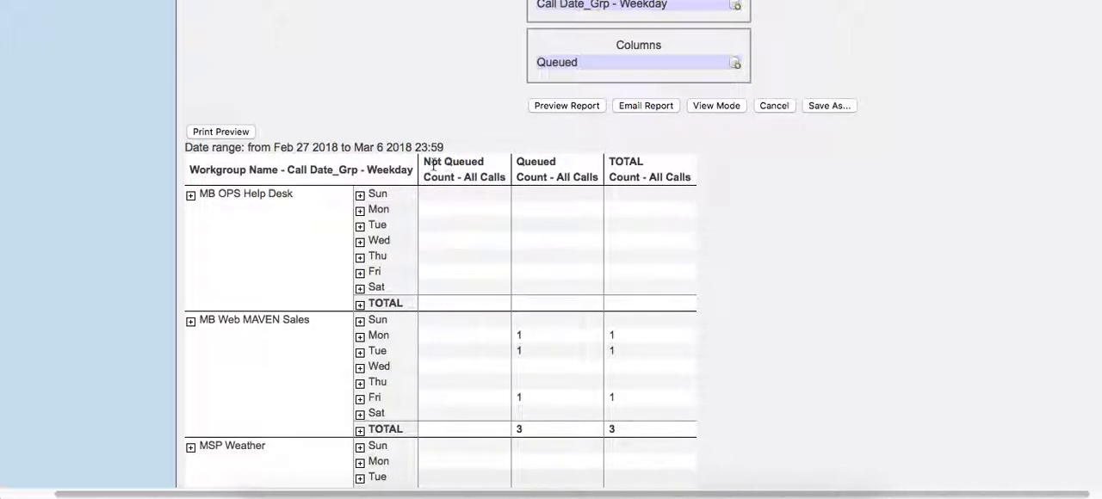
scroll(552, 211, down, 10)
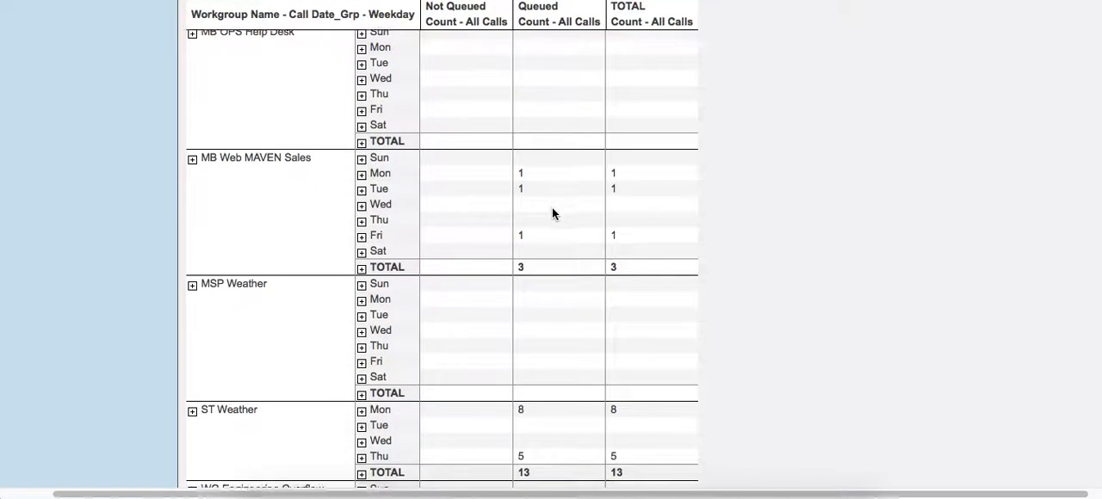
scroll(659, 178, up, 15)
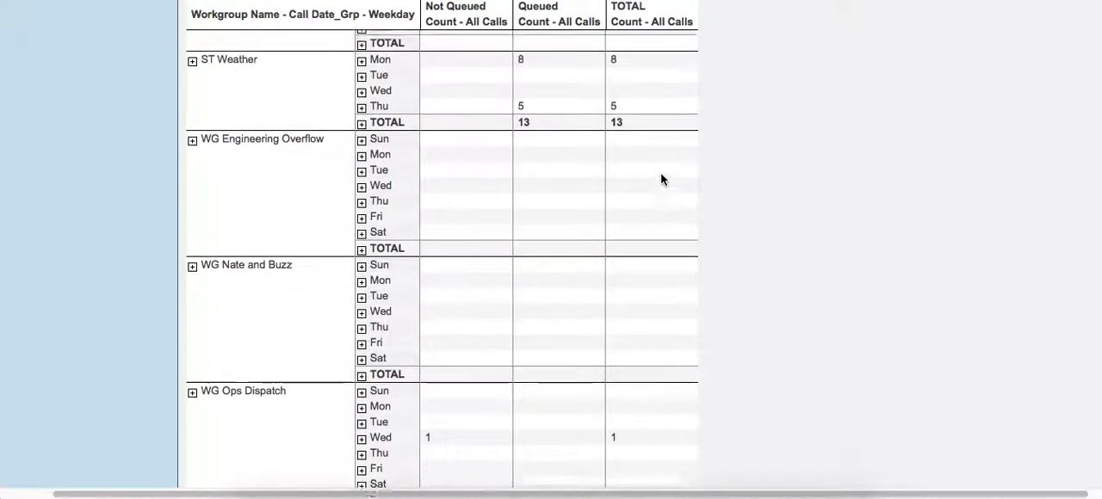
scroll(661, 179, up, 5)
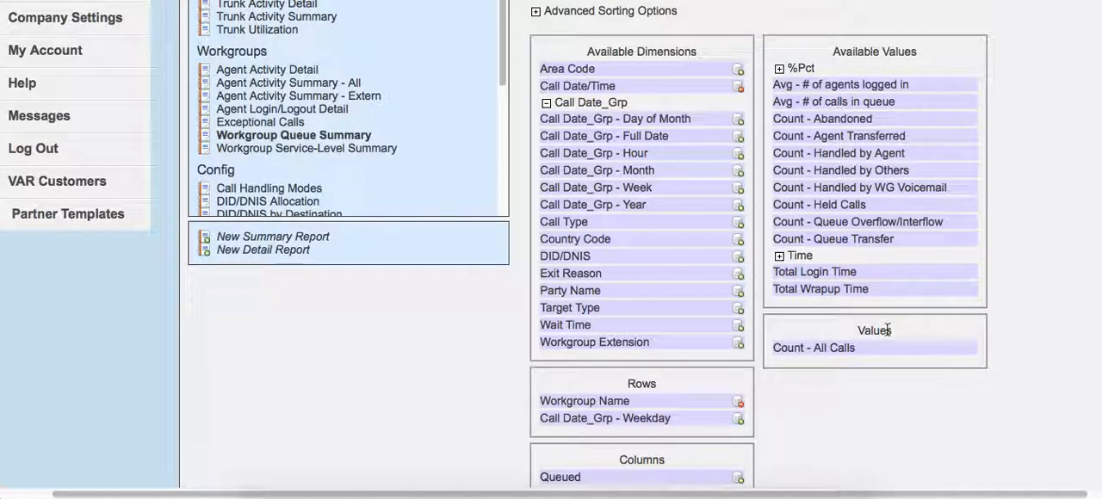
scroll(996, 318, down, 10)
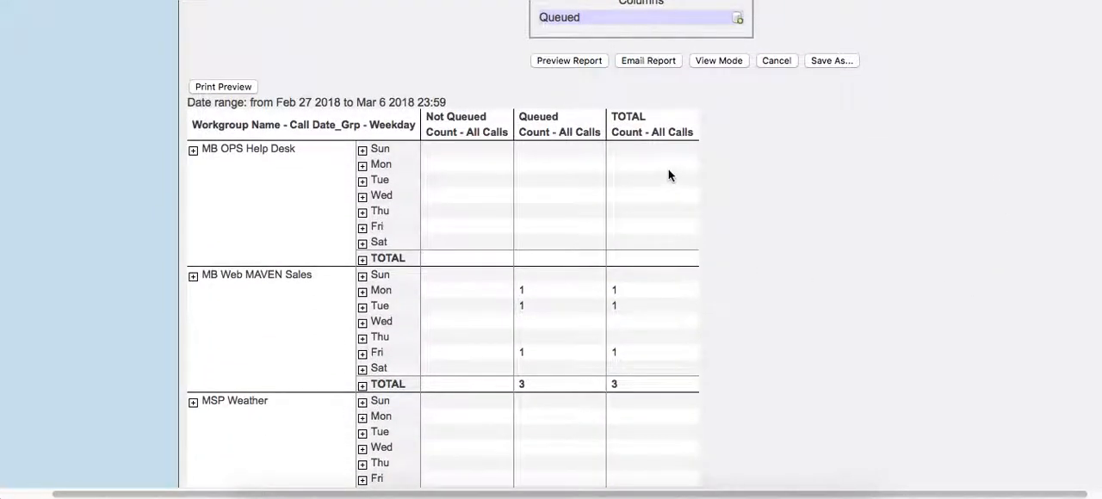
scroll(786, 200, up, 6)
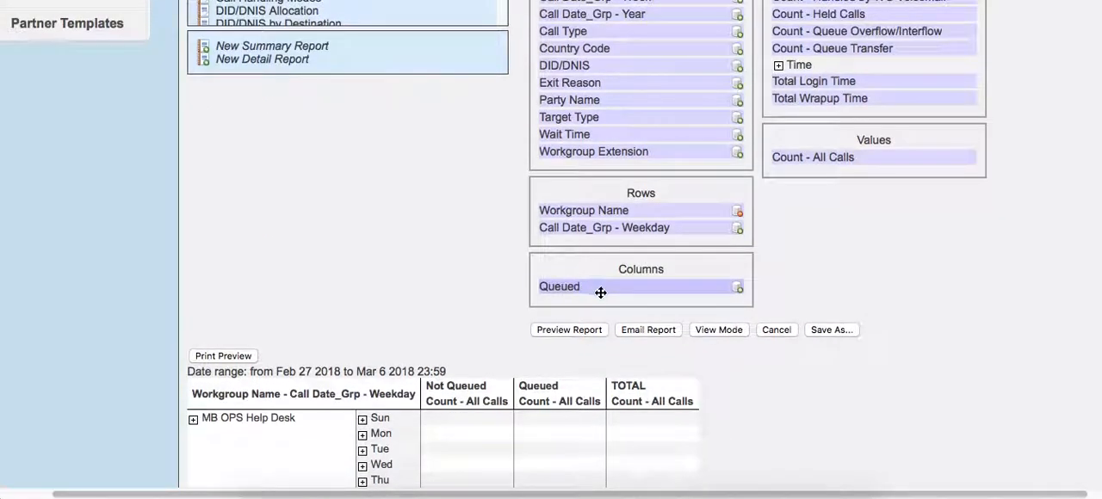
drag(594, 286, 570, 104)
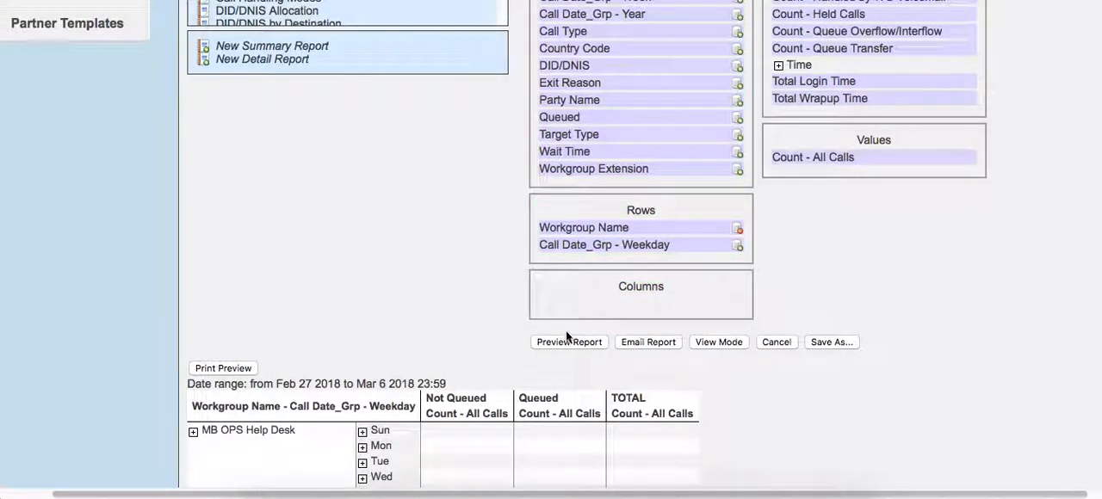
scroll(575, 342, down, 7)
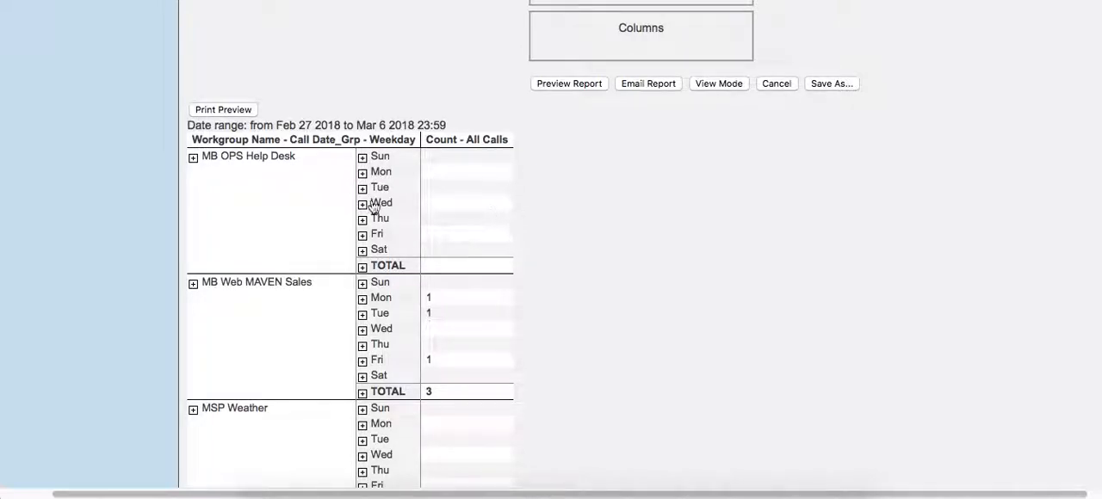
- Add Count - Abandoned to the report's values below Count - All Calls, and preview the report
scroll(251, 194, up, 3)
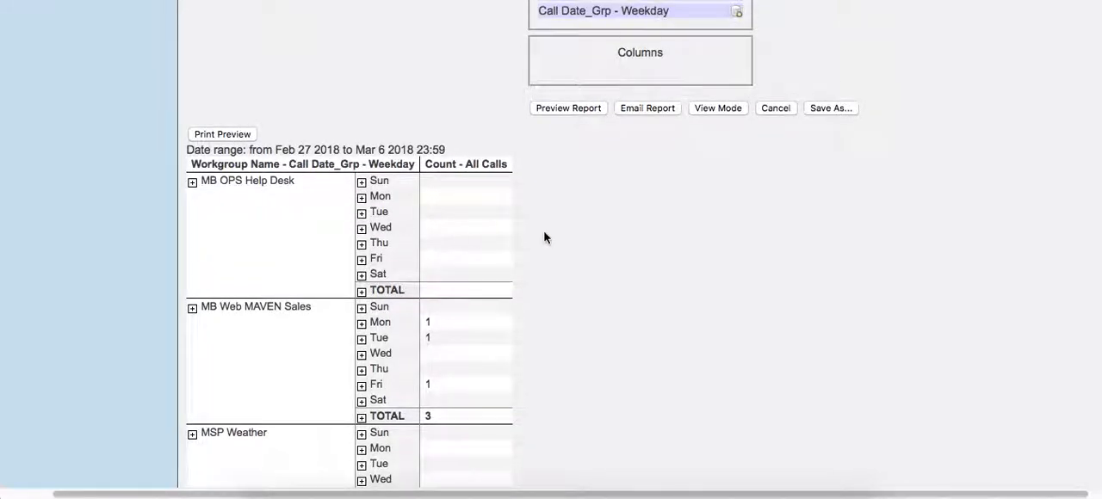
scroll(544, 237, up, 1)
scroll(929, 214, up, 7)
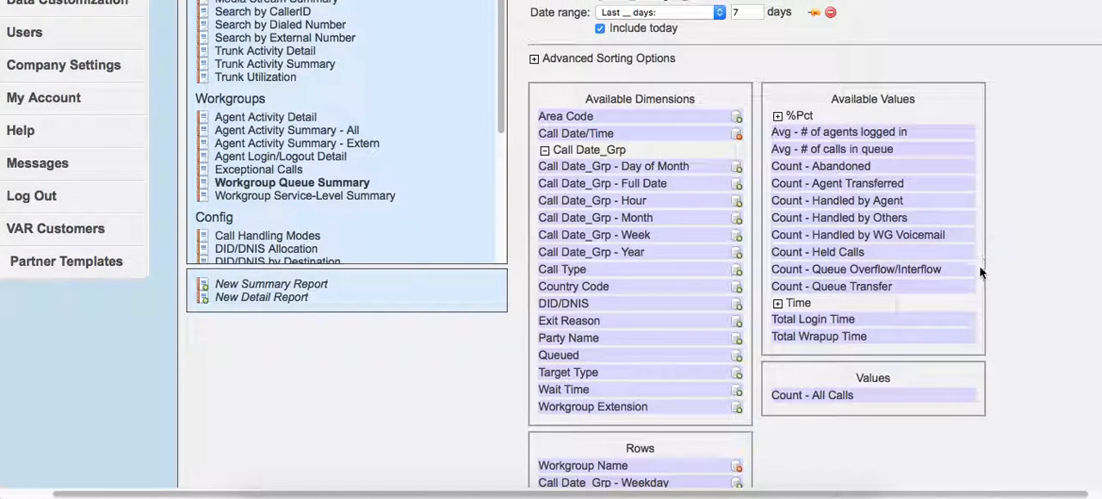
scroll(995, 211, down, 1)
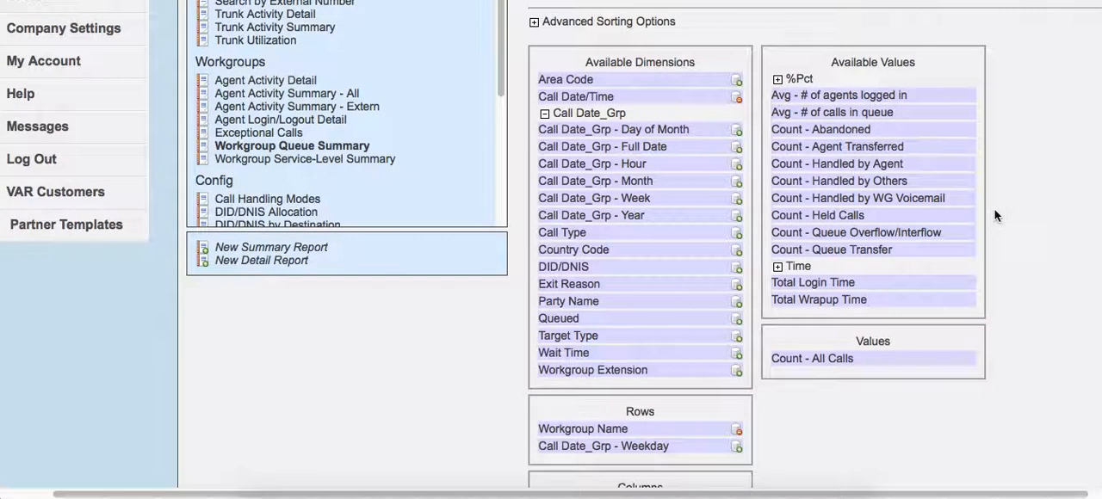
drag(830, 130, 861, 363)
scroll(1020, 275, down, 3)
scroll(1020, 279, down, 2)
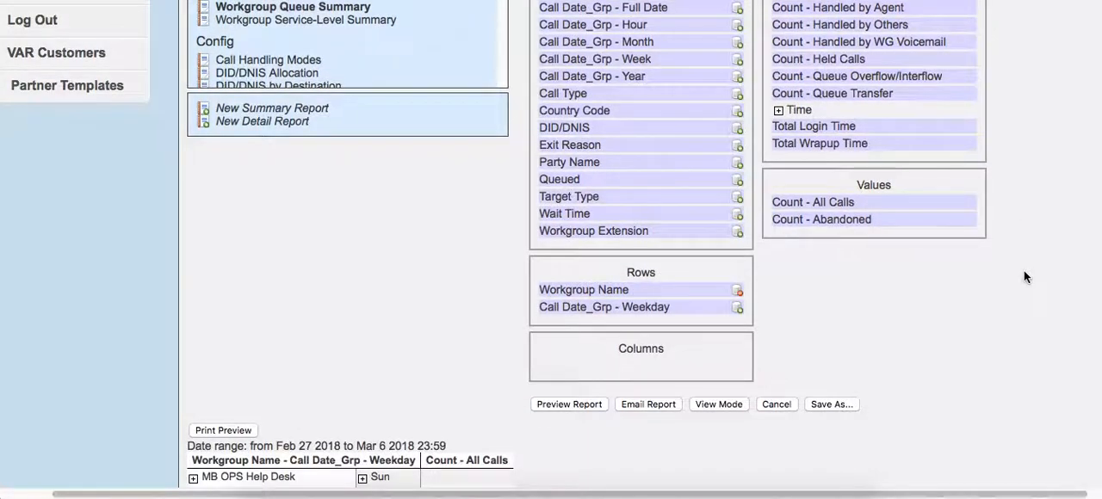
click(566, 327)
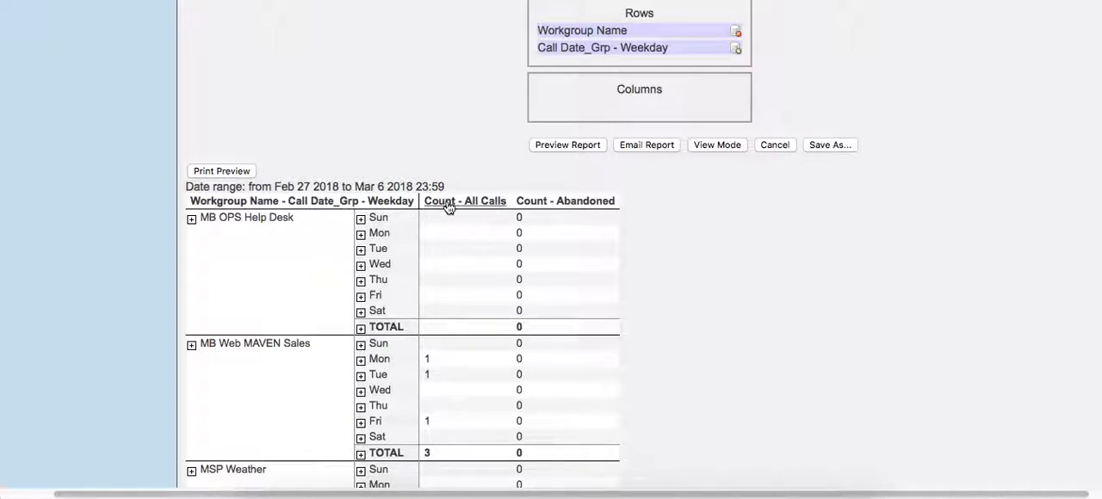
- Expand the %Pct value group, add %Pct - Calls Abandoned to the report's values below Count - Abandoned, and preview the report
scroll(442, 208, down, 5)
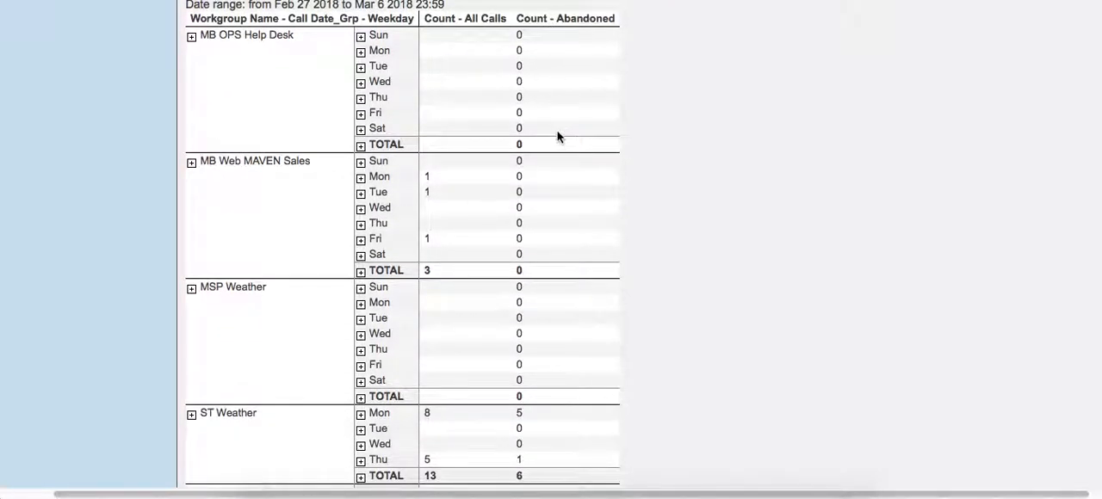
scroll(557, 137, down, 8)
scroll(502, 101, up, 11)
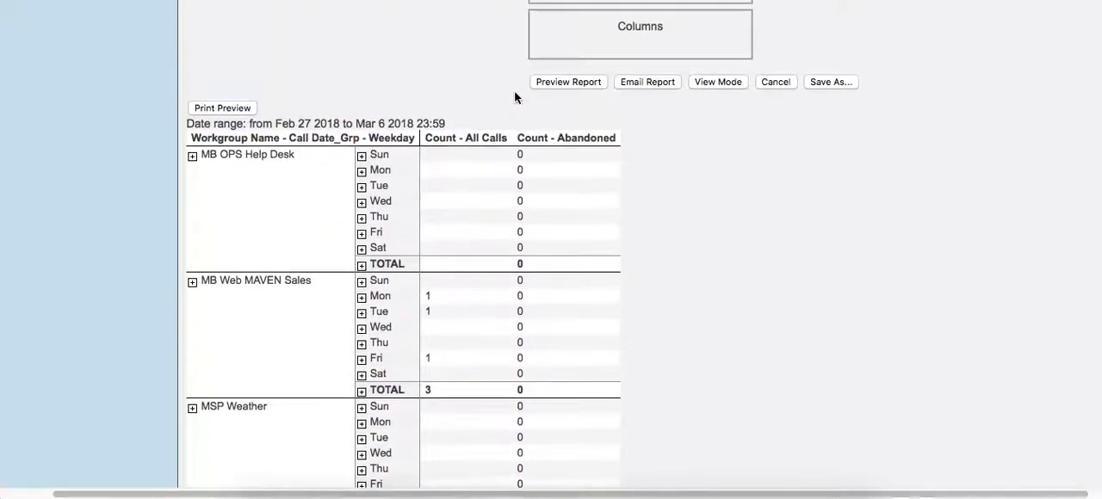
scroll(514, 97, up, 12)
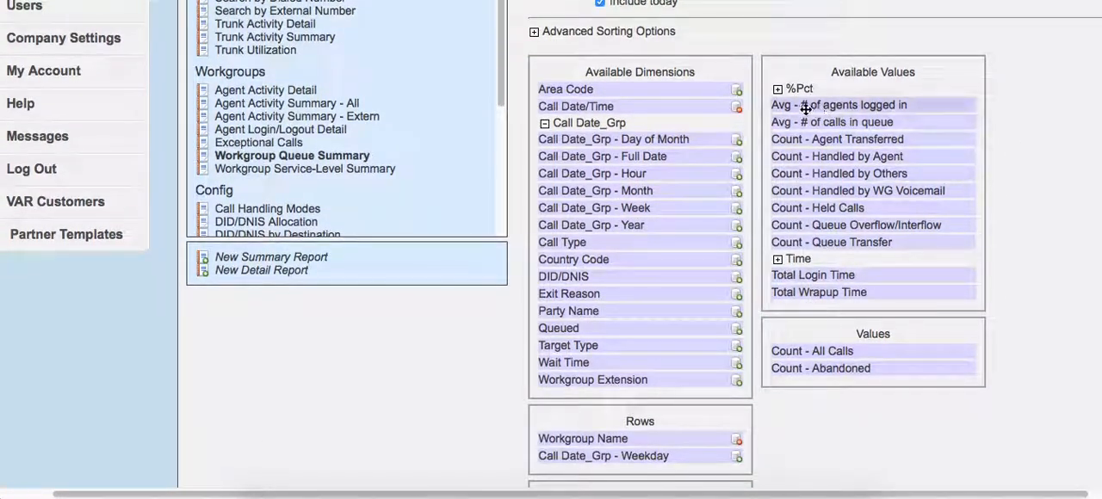
click(777, 88)
scroll(979, 161, down, 2)
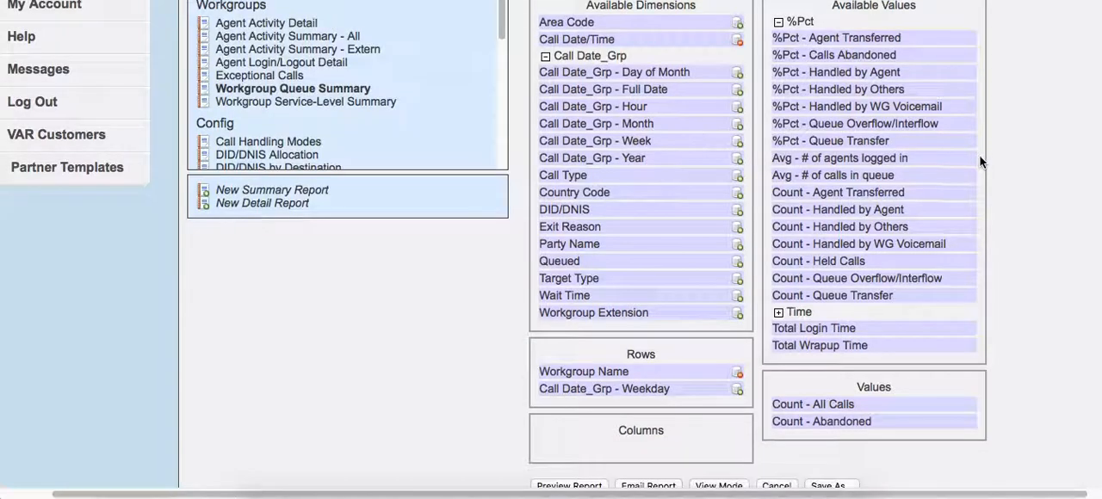
scroll(979, 327, left, 1)
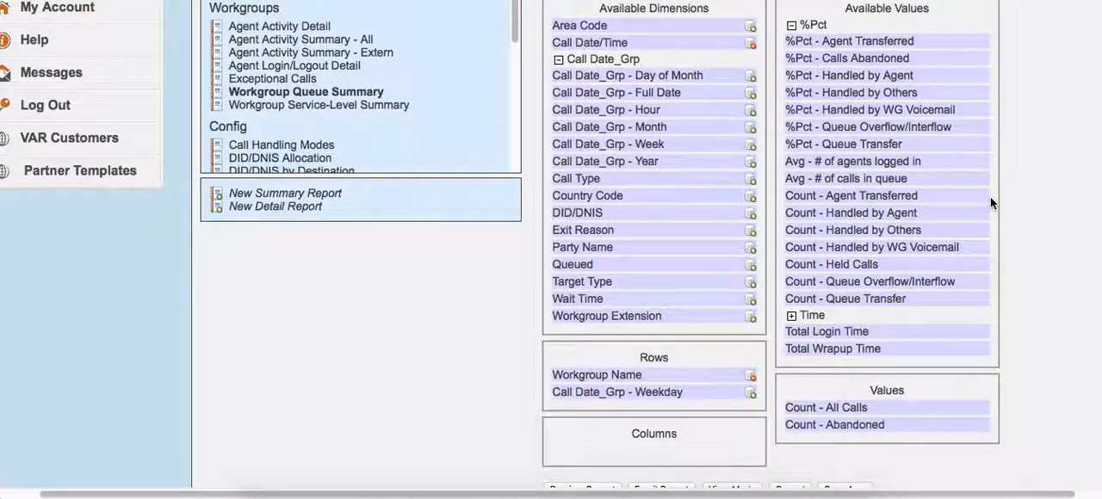
scroll(990, 203, right, 2)
drag(868, 57, 961, 432)
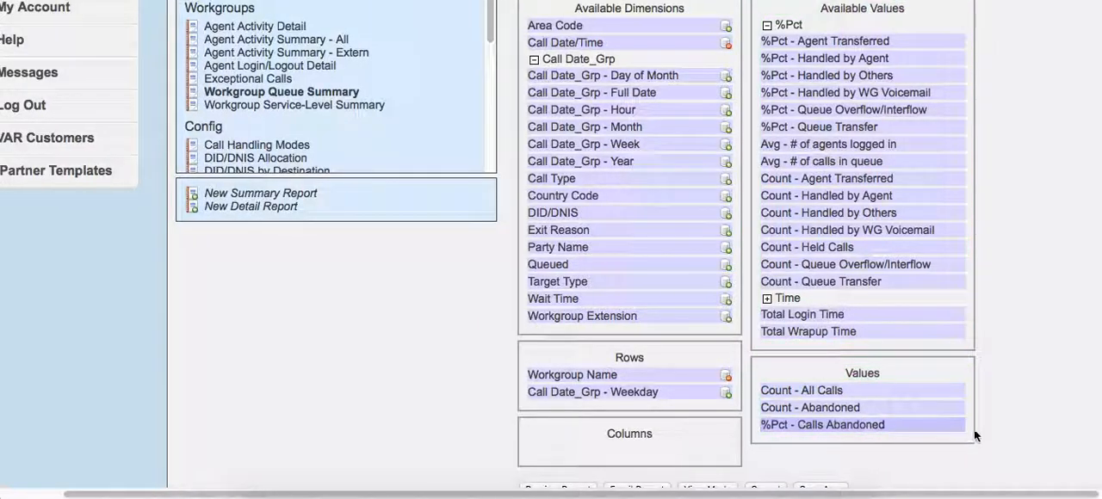
scroll(906, 415, down, 3)
click(575, 375)
- Examine the previewed abandoned-call percentages per workgroup and weekday, and compare them with the available and selected values
scroll(654, 353, down, 5)
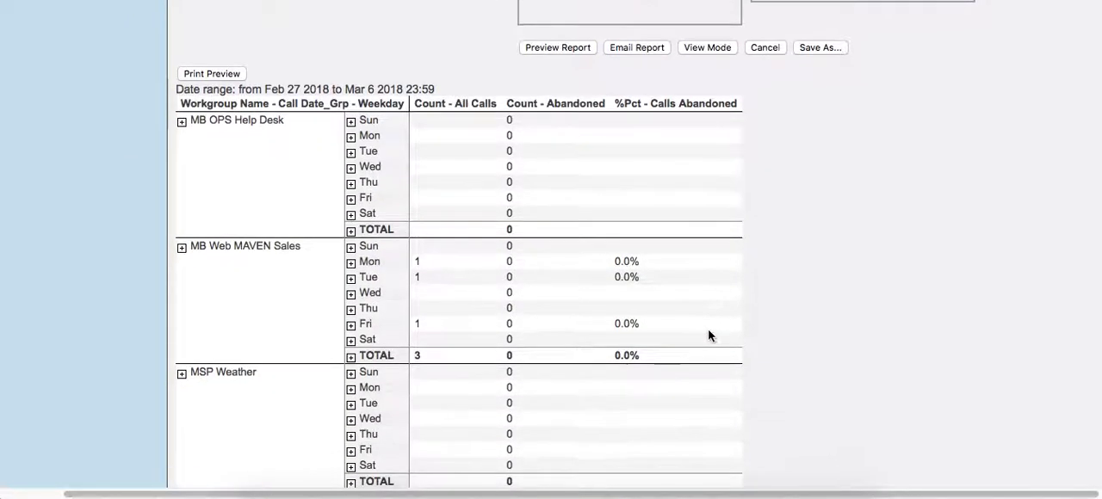
scroll(661, 348, down, 5)
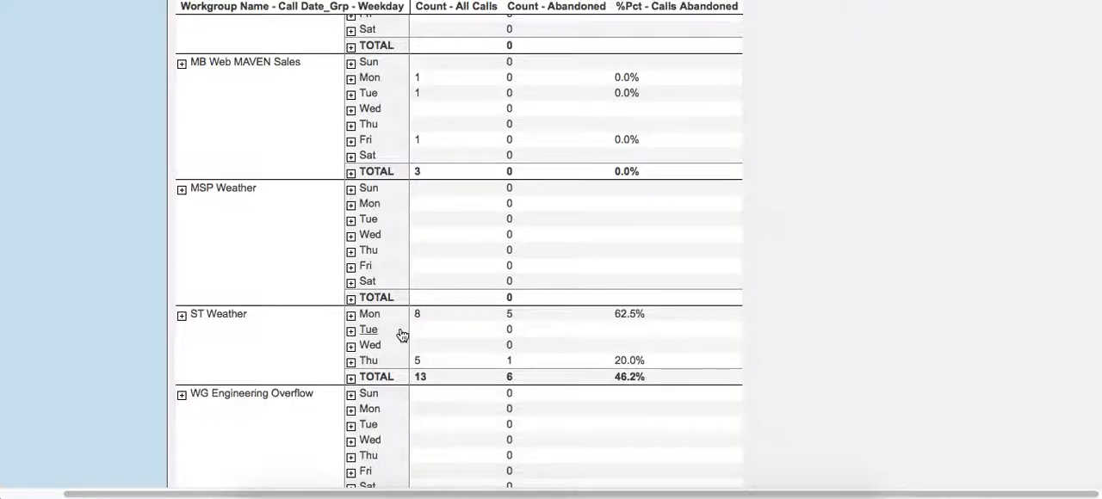
scroll(402, 336, down, 2)
scroll(765, 315, up, 5)
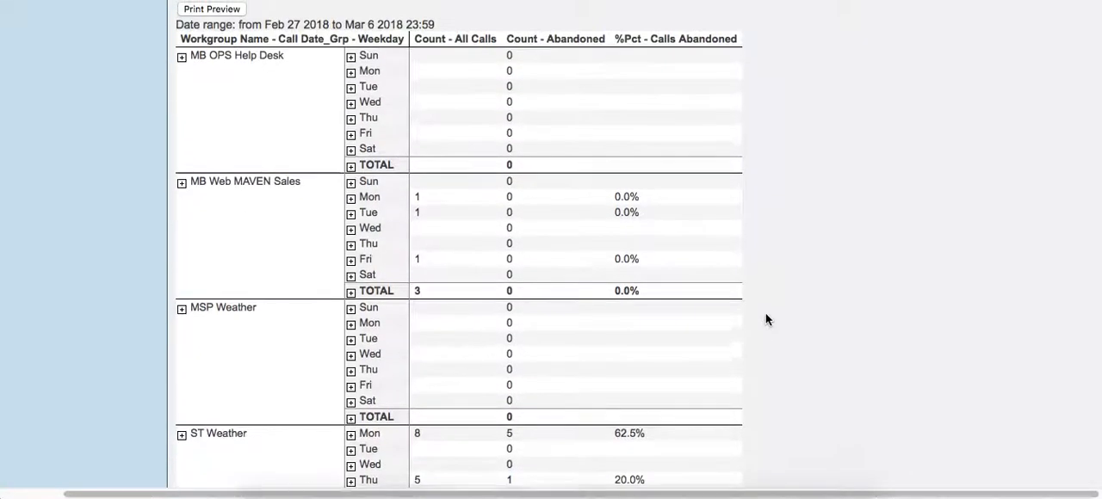
scroll(765, 314, up, 10)
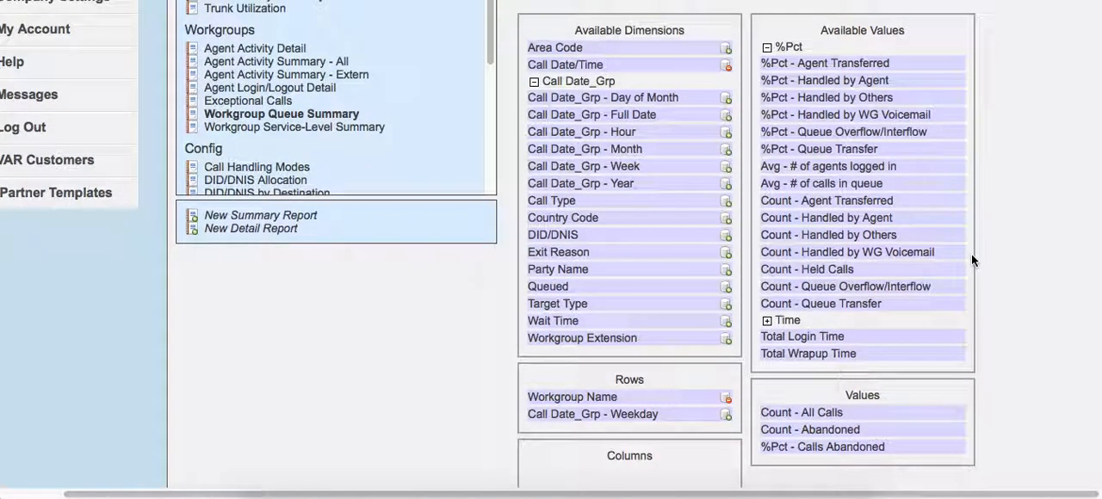
scroll(956, 261, up, 5)
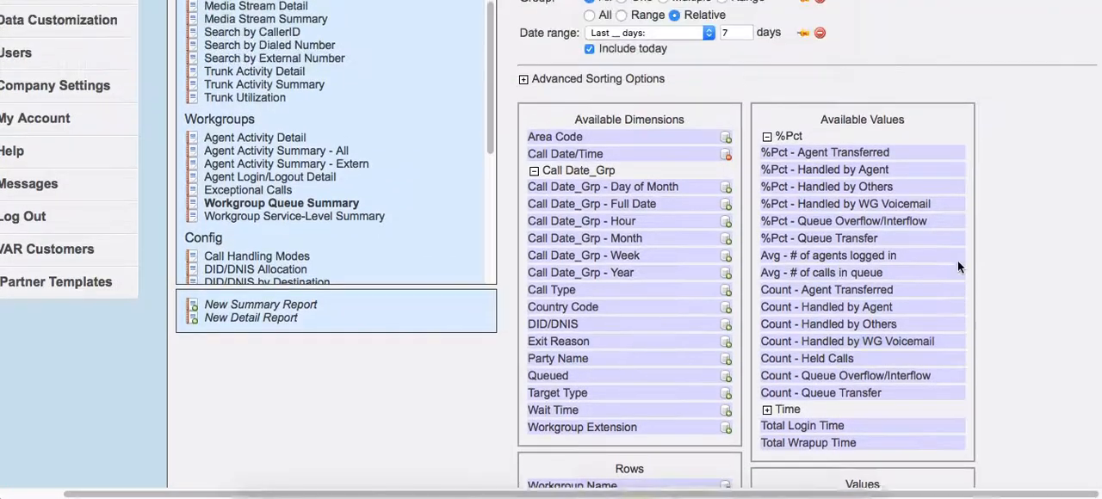
scroll(960, 263, up, 1)
scroll(963, 262, down, 6)
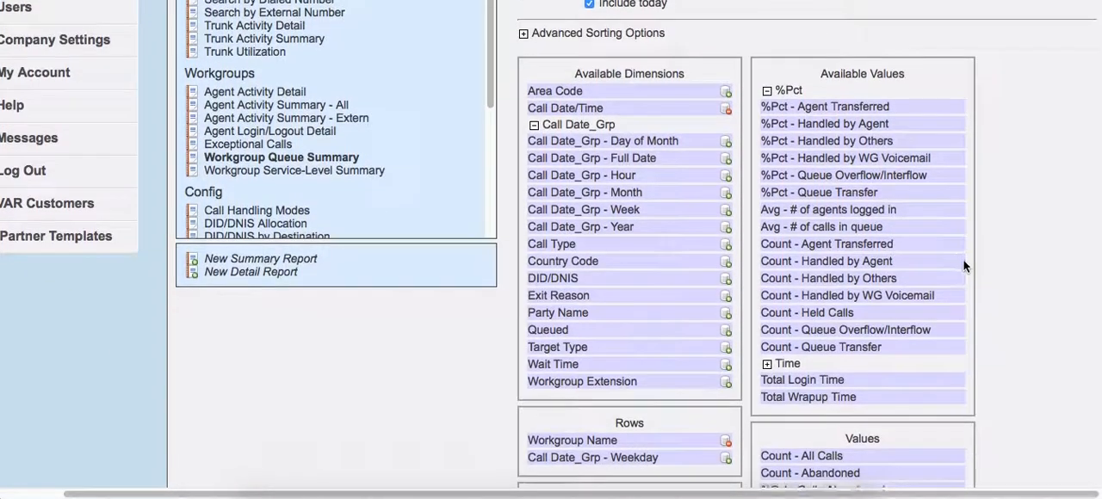
scroll(985, 267, down, 3)
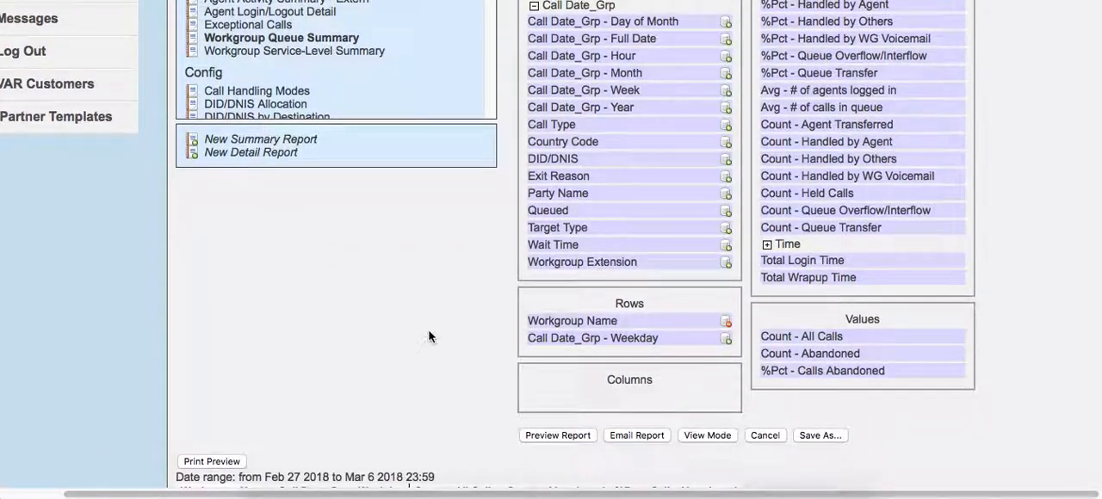
- Browse the standard report templates in the Users, Hunt Groups, System and Workgroups categories, and the options for new reports
scroll(436, 327, up, 4)
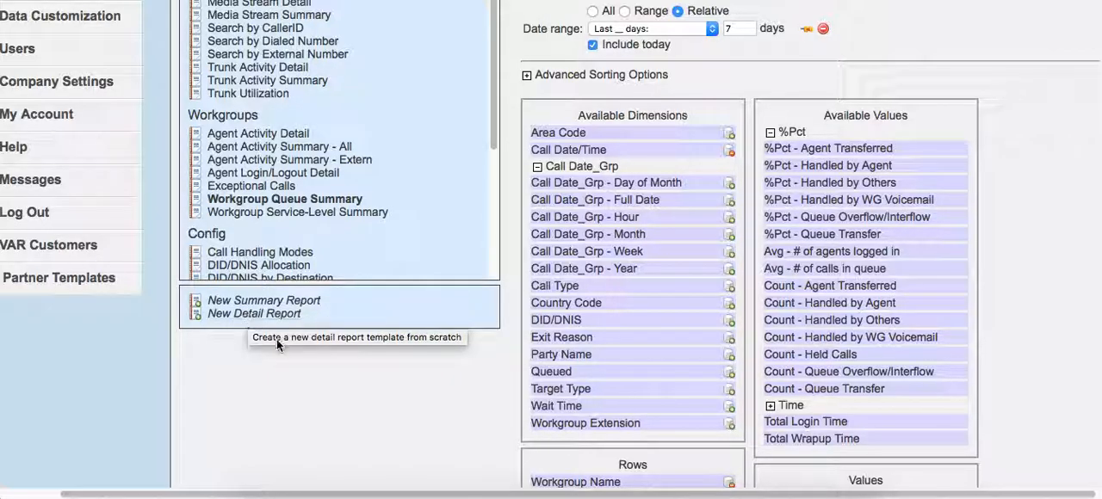
scroll(314, 346, up, 3)
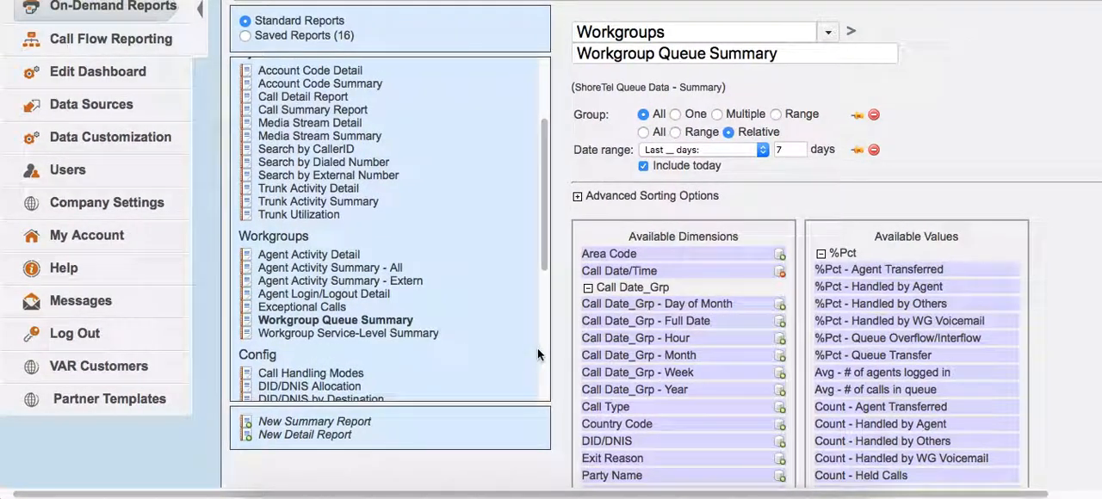
scroll(564, 360, down, 1)
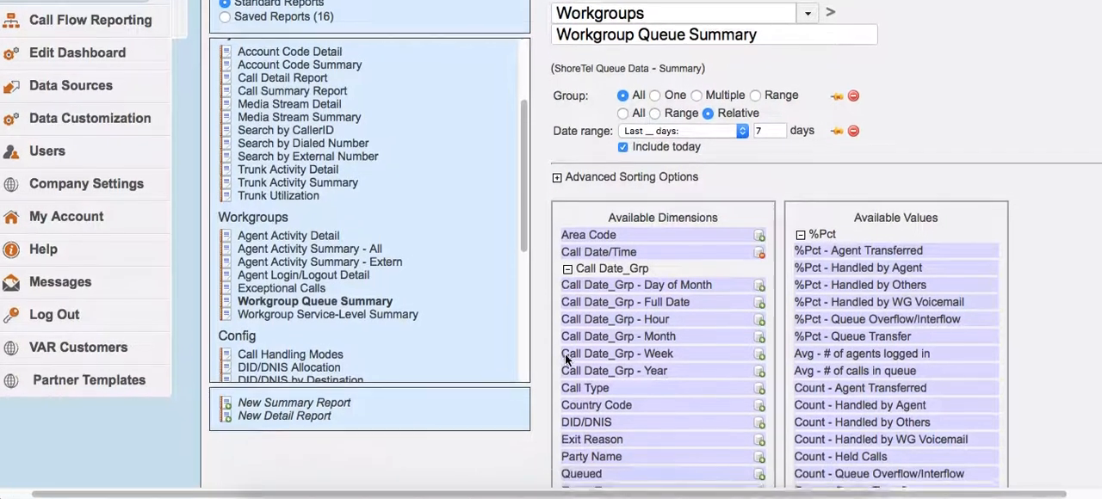
scroll(559, 175, down, 1)
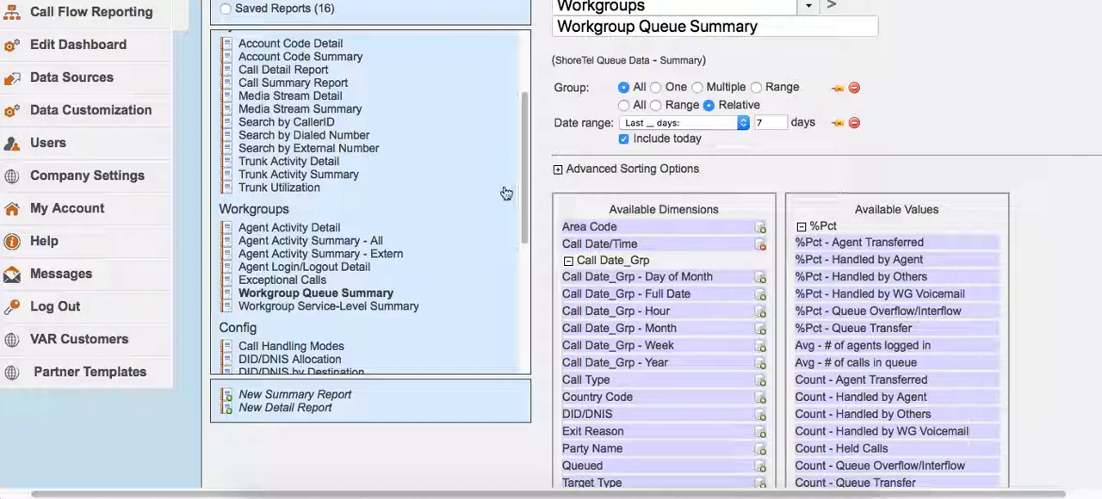
drag(527, 176, 529, 107)
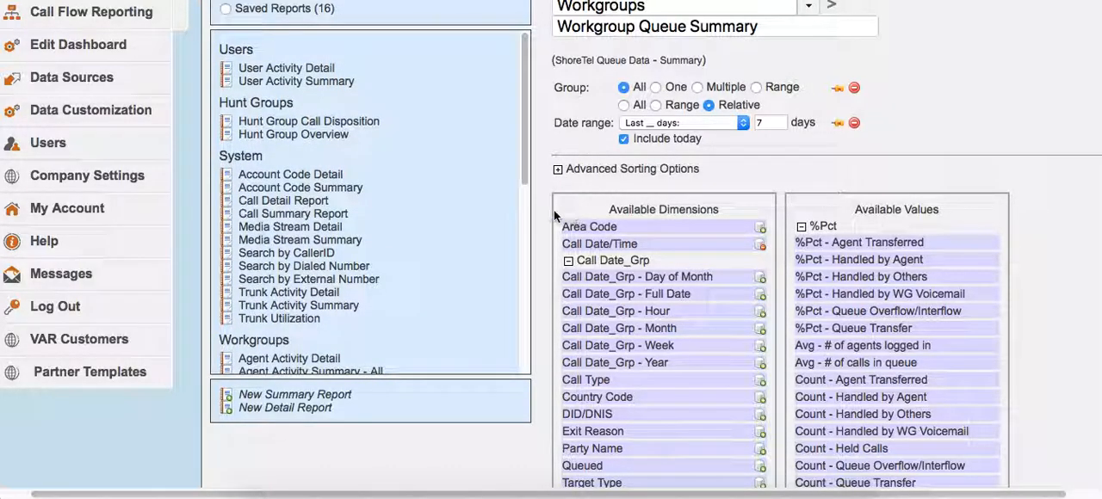
scroll(334, 261, down, 2)
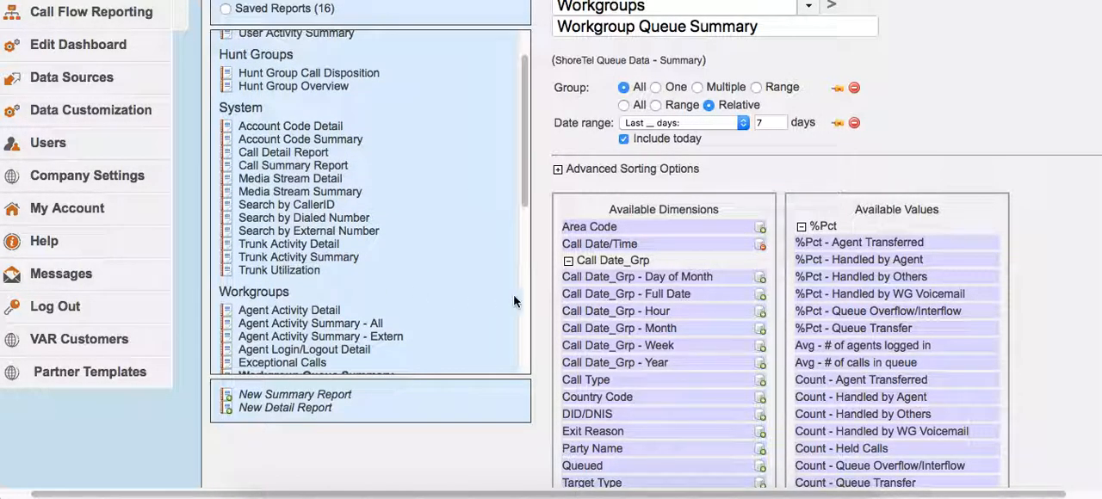
scroll(535, 394, down, 10)
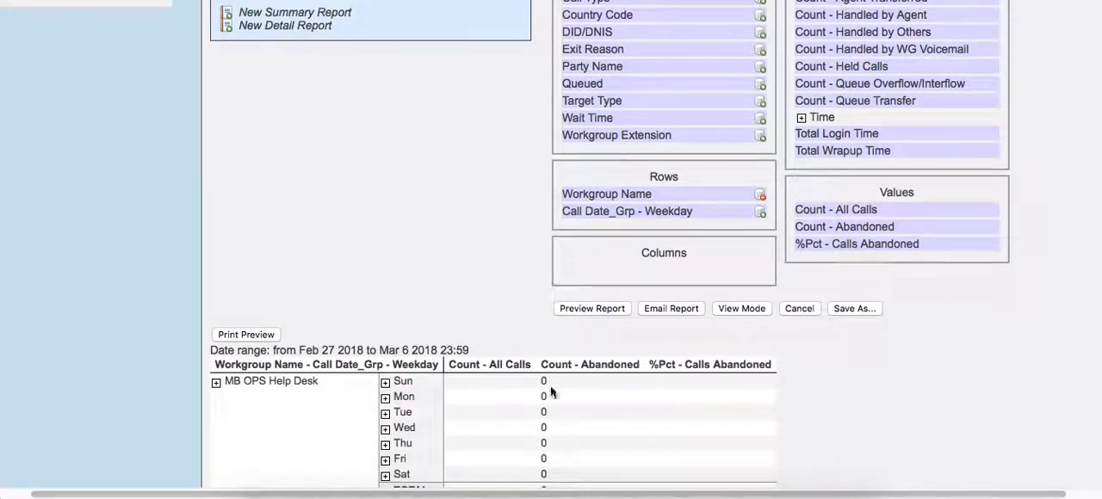
- Examine the available dimensions and values alongside the report's rows, columns and values areas, including the Count - Handled by Agent description
scroll(1009, 343, up, 1)
scroll(1008, 340, down, 3)
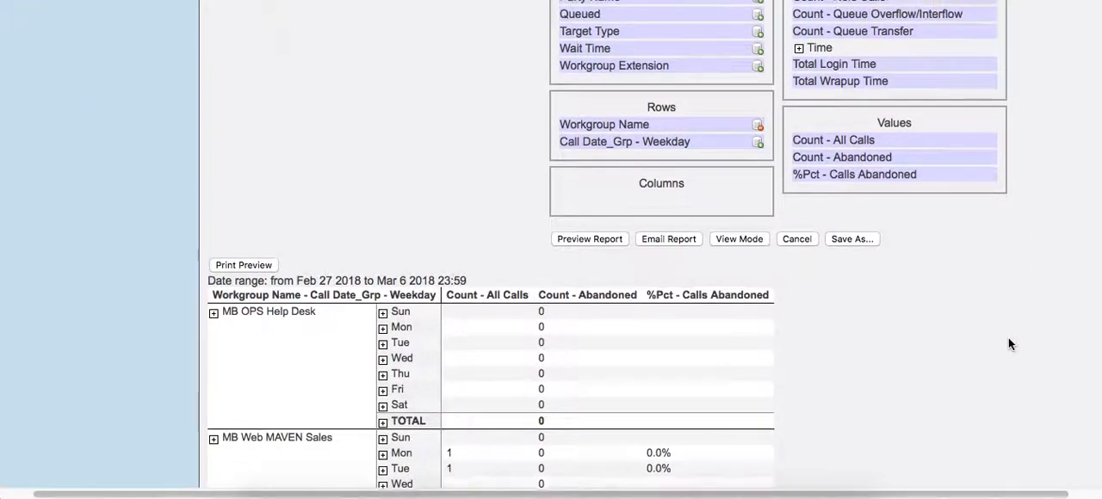
scroll(503, 125, up, 3)
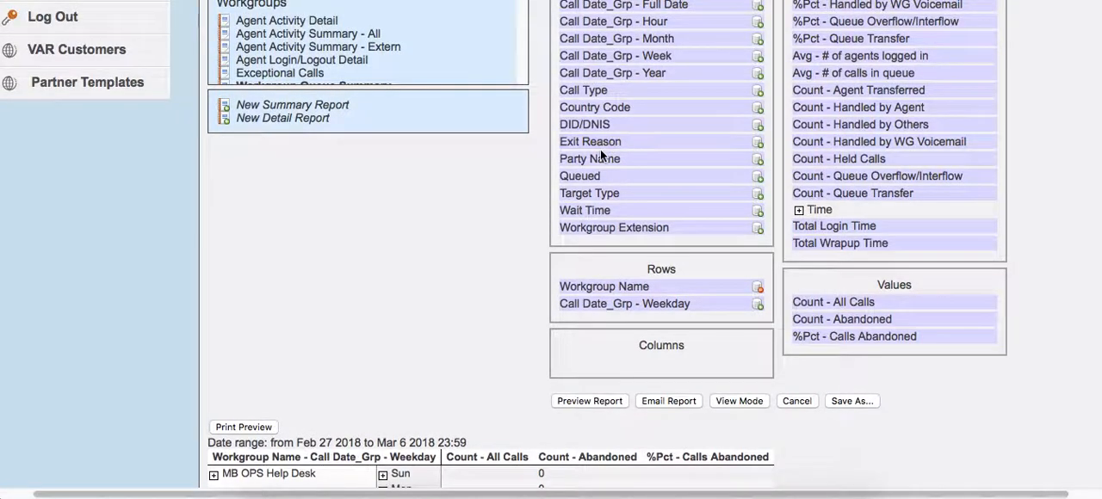
scroll(601, 155, up, 4)
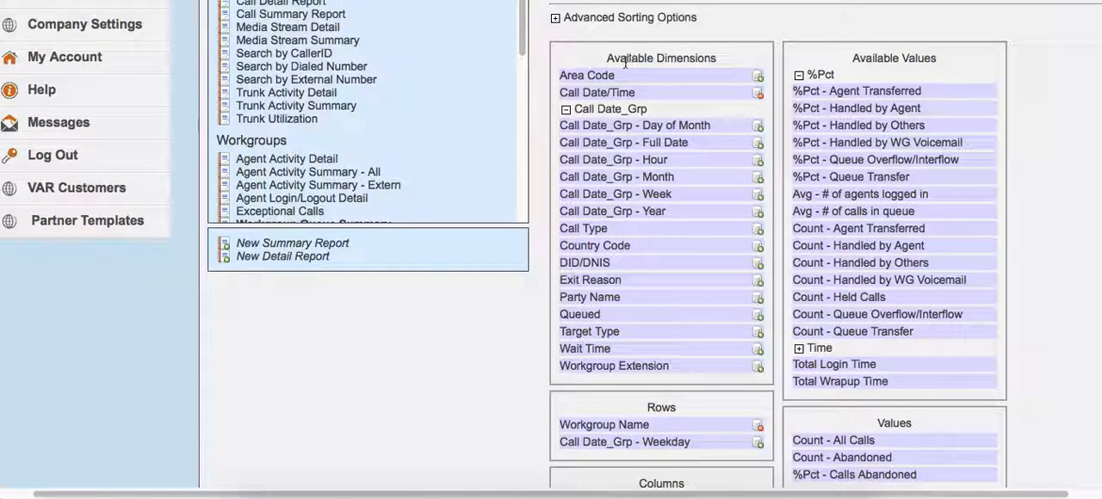
scroll(603, 405, down, 2)
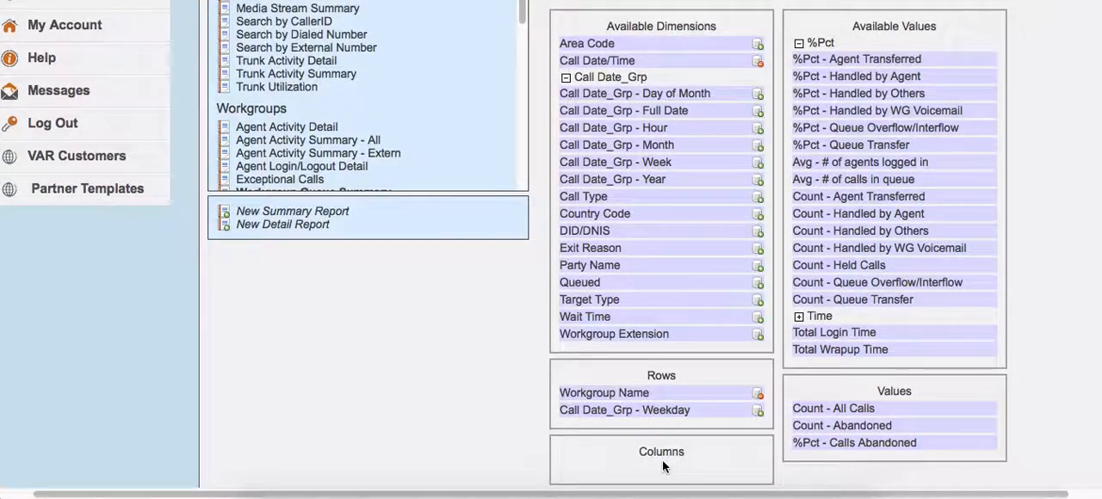
scroll(658, 458, down, 4)
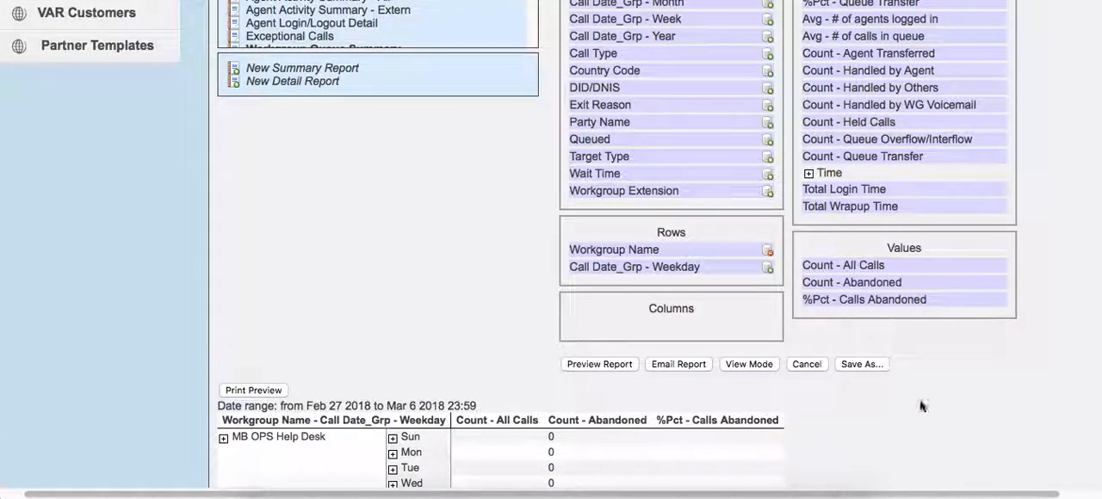
scroll(1053, 371, up, 4)
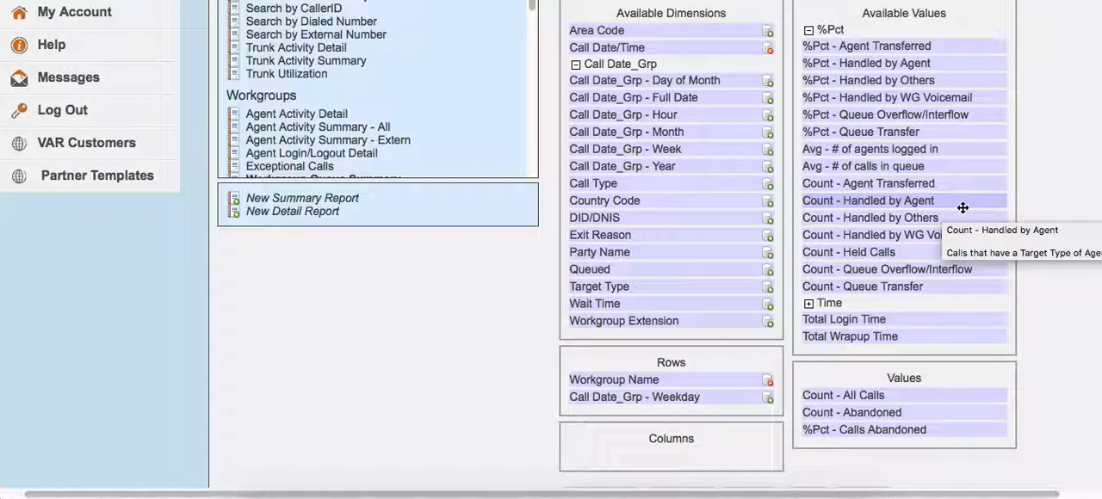
scroll(1037, 199, down, 1)
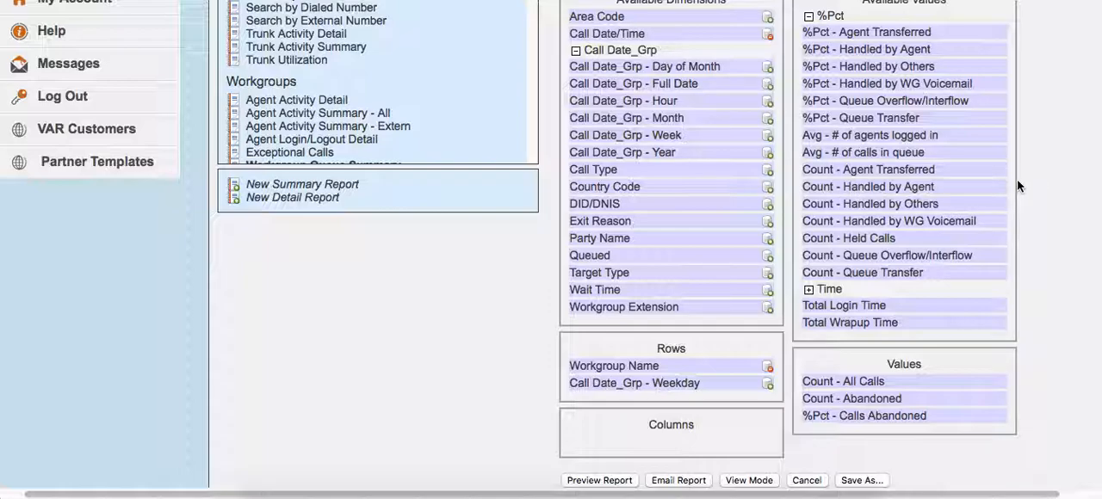
- Add %Pct - Agent Transferred to the report's values below %Pct - Calls Abandoned, and preview the report
scroll(927, 186, down, 3)
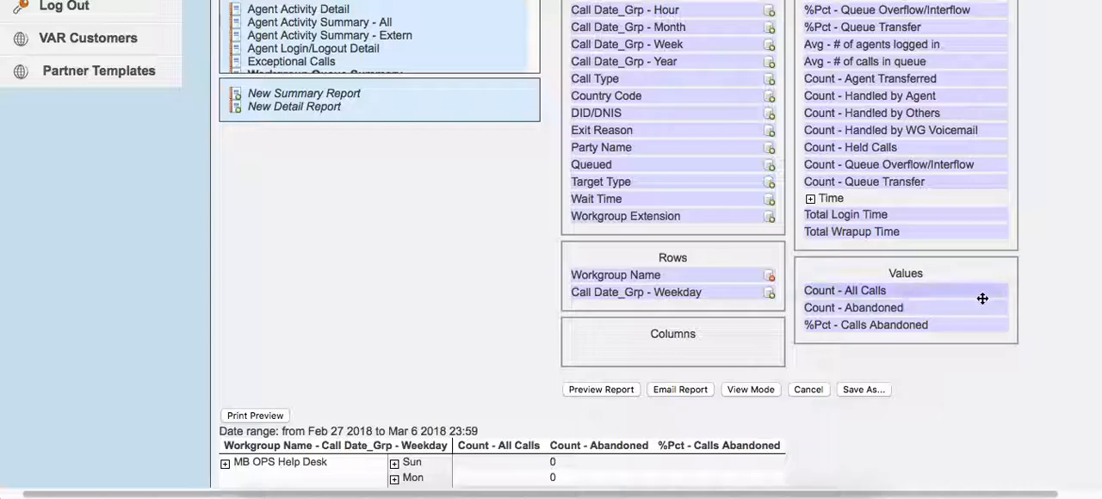
scroll(992, 297, down, 2)
scroll(991, 297, up, 4)
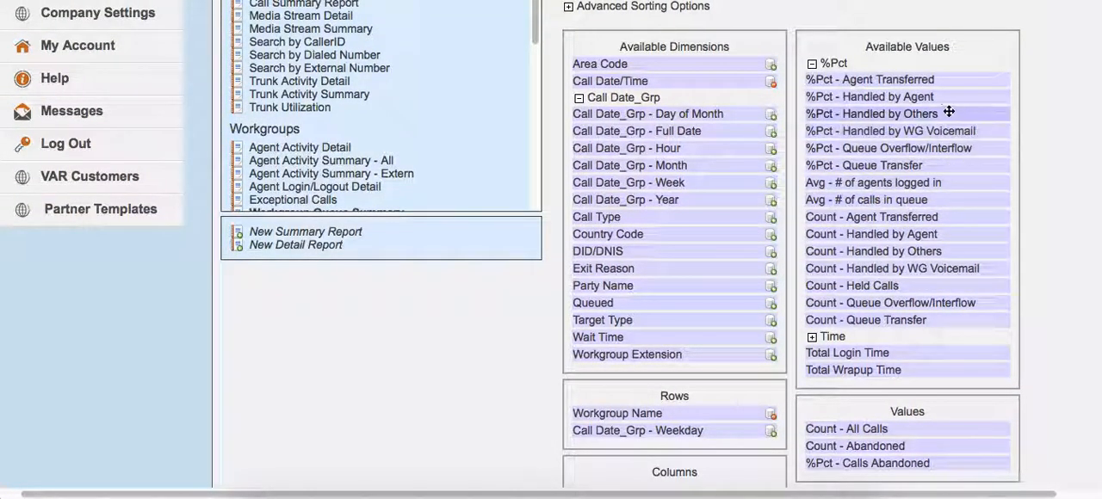
drag(883, 82, 956, 120)
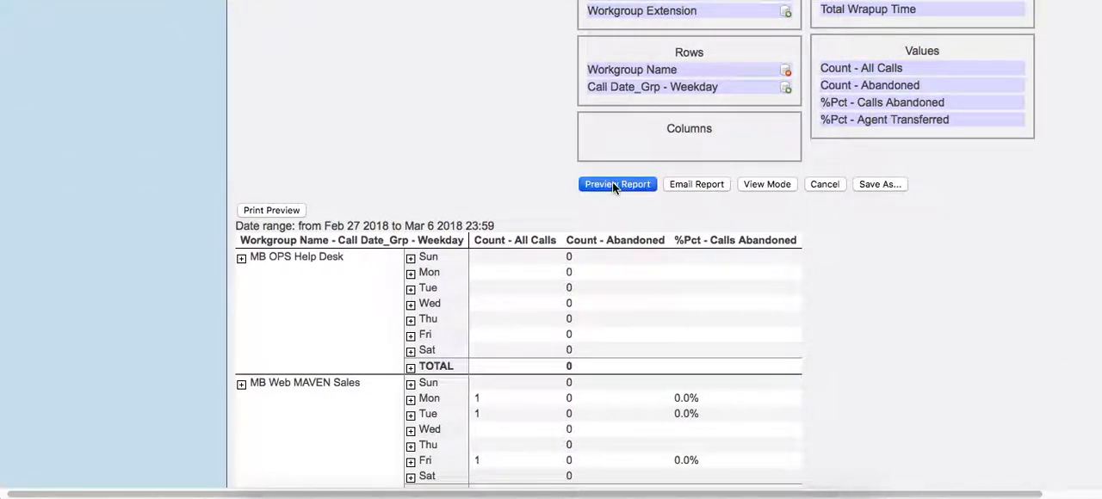
click(614, 185)
scroll(688, 245, down, 3)
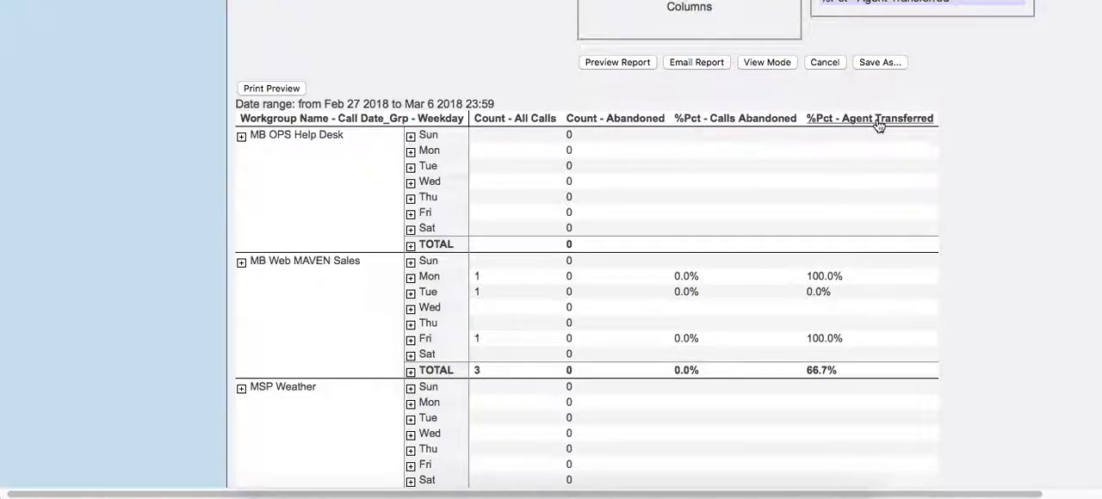
- Review the report's group and date range settings, its selected rows and values, and the resulting preview
scroll(879, 125, up, 12)
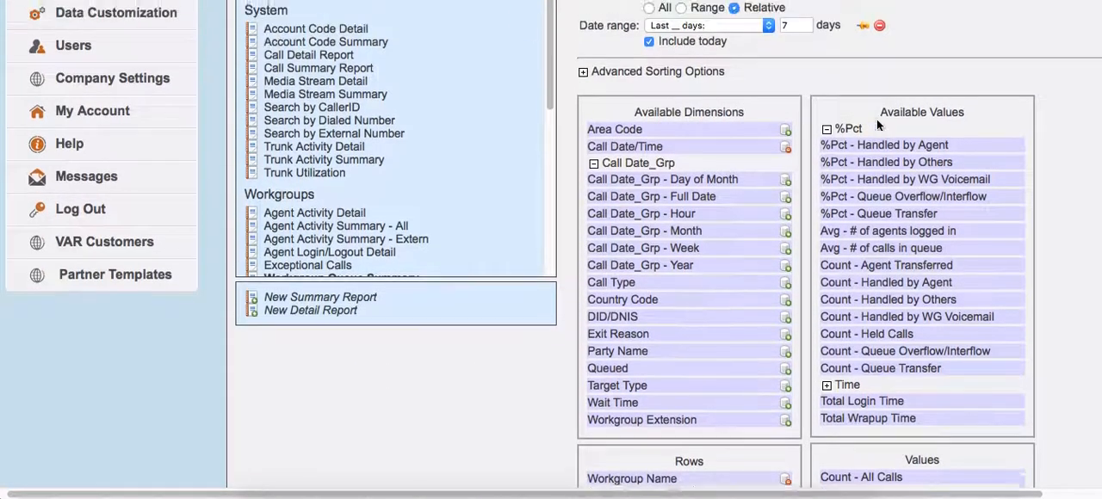
scroll(876, 119, up, 5)
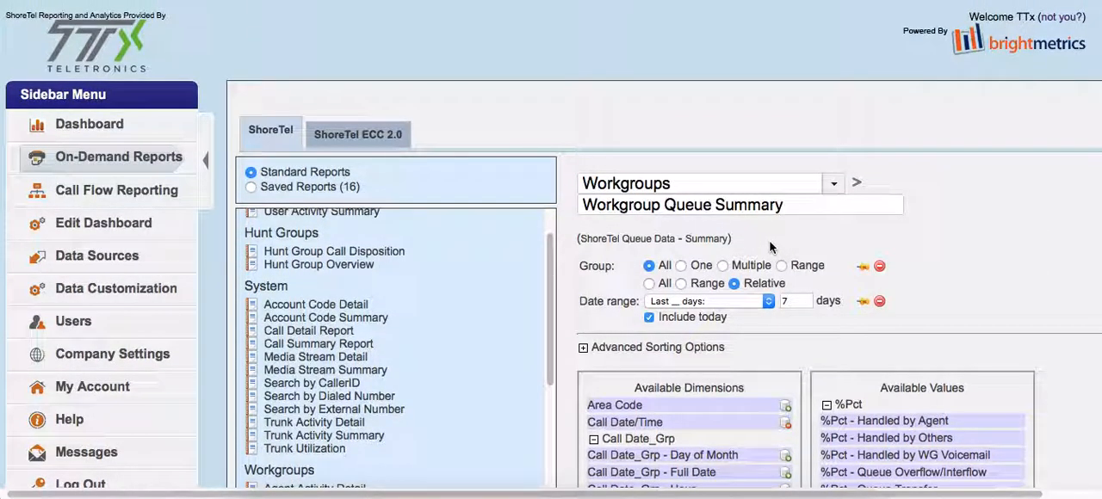
scroll(943, 302, down, 15)
scroll(962, 301, down, 3)
scroll(1050, 267, down, 2)
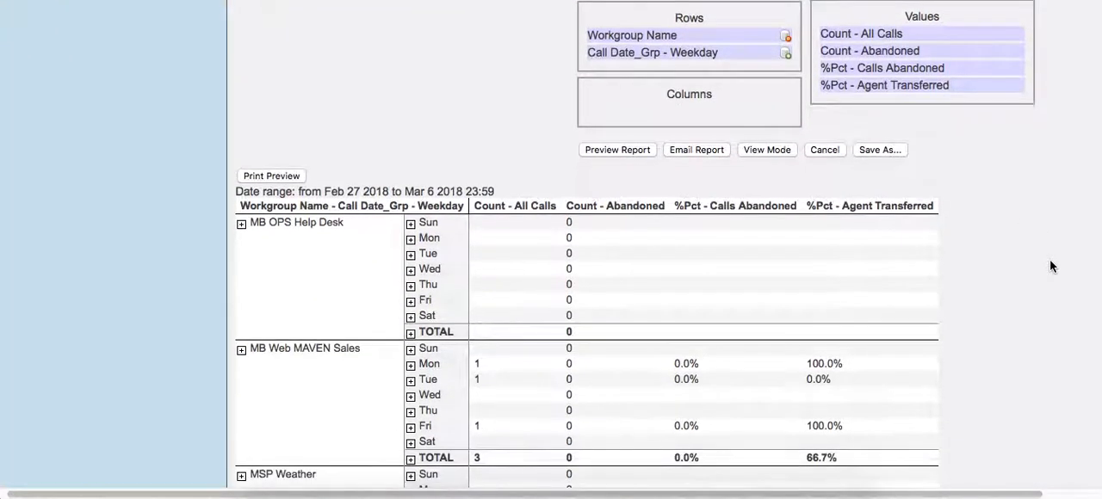
scroll(1051, 267, up, 2)
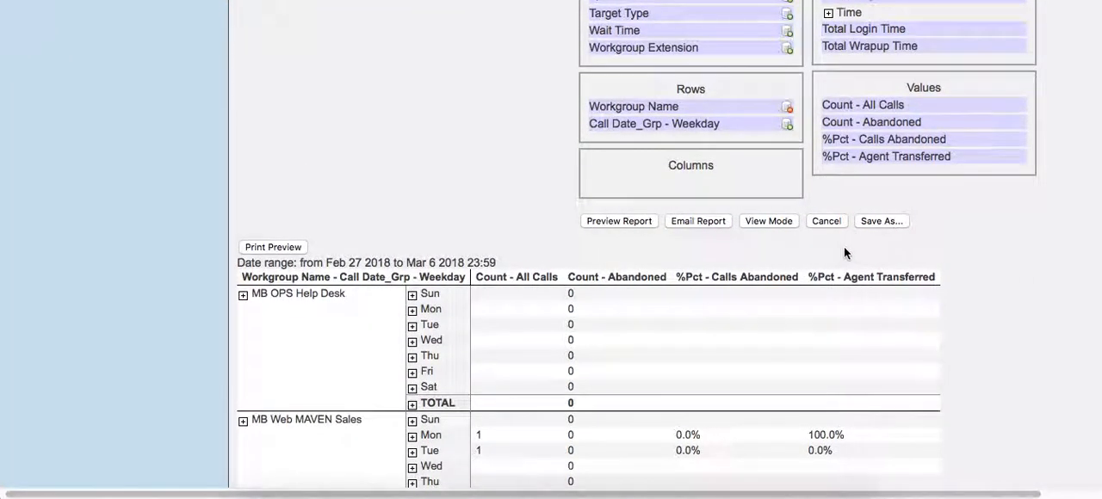
- Locate the Save As option for the customized report and the Saved Reports category, and look over the report layout again
scroll(694, 223, right, 1)
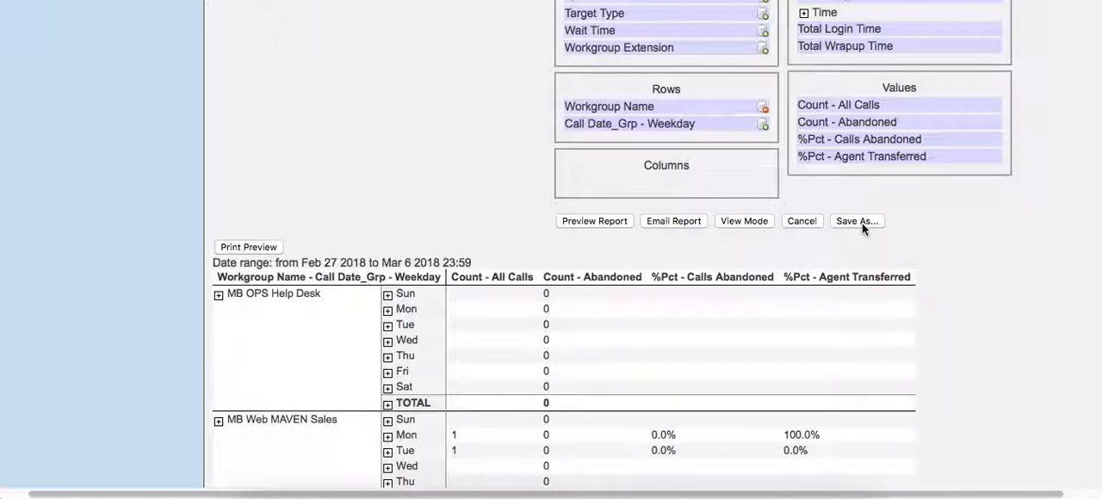
scroll(859, 224, up, 10)
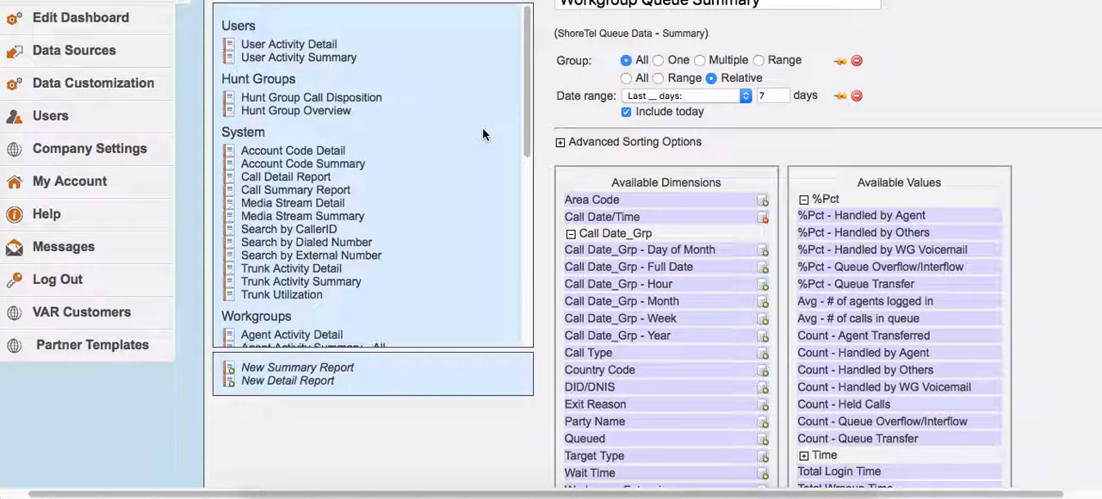
scroll(482, 135, up, 4)
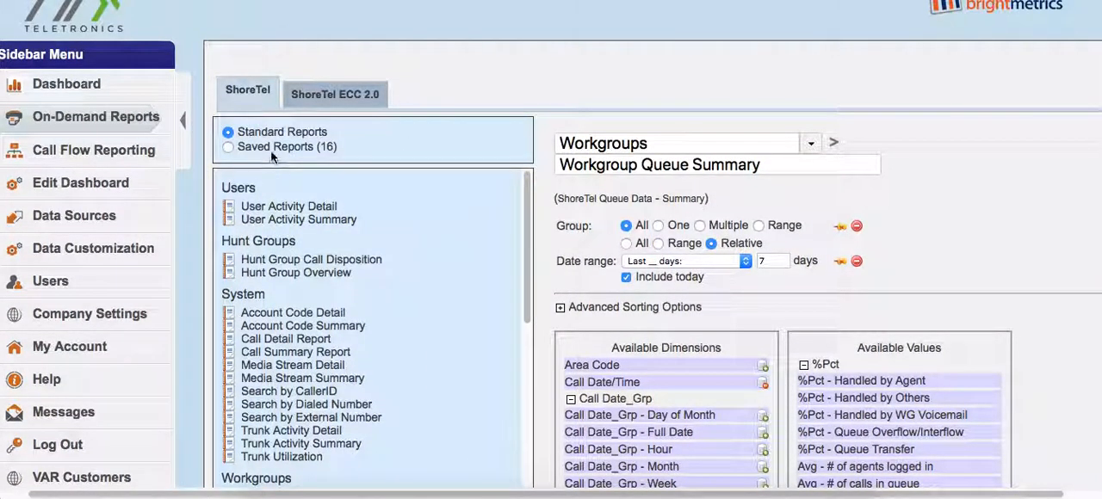
scroll(544, 343, down, 1)
scroll(548, 336, down, 8)
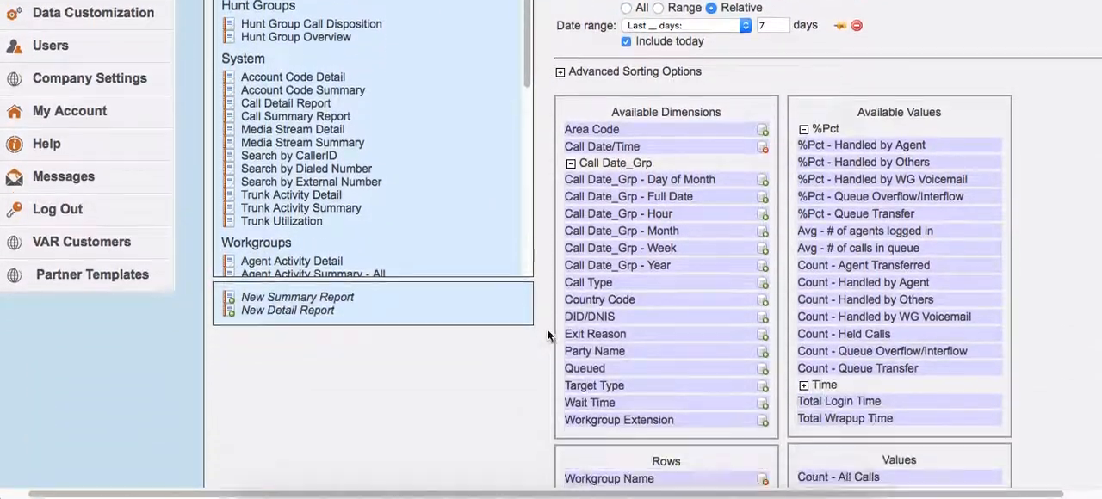
scroll(552, 325, down, 5)
scroll(551, 325, up, 5)
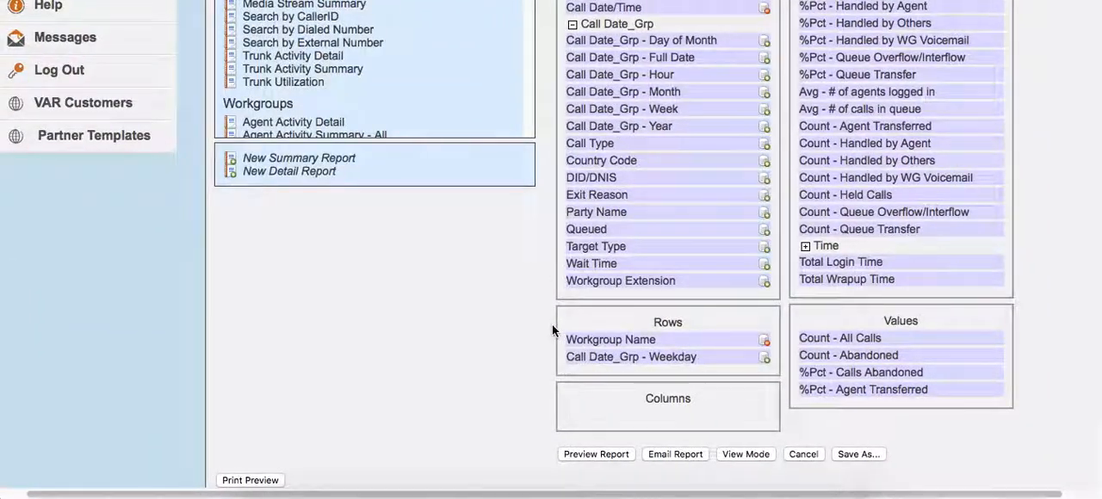